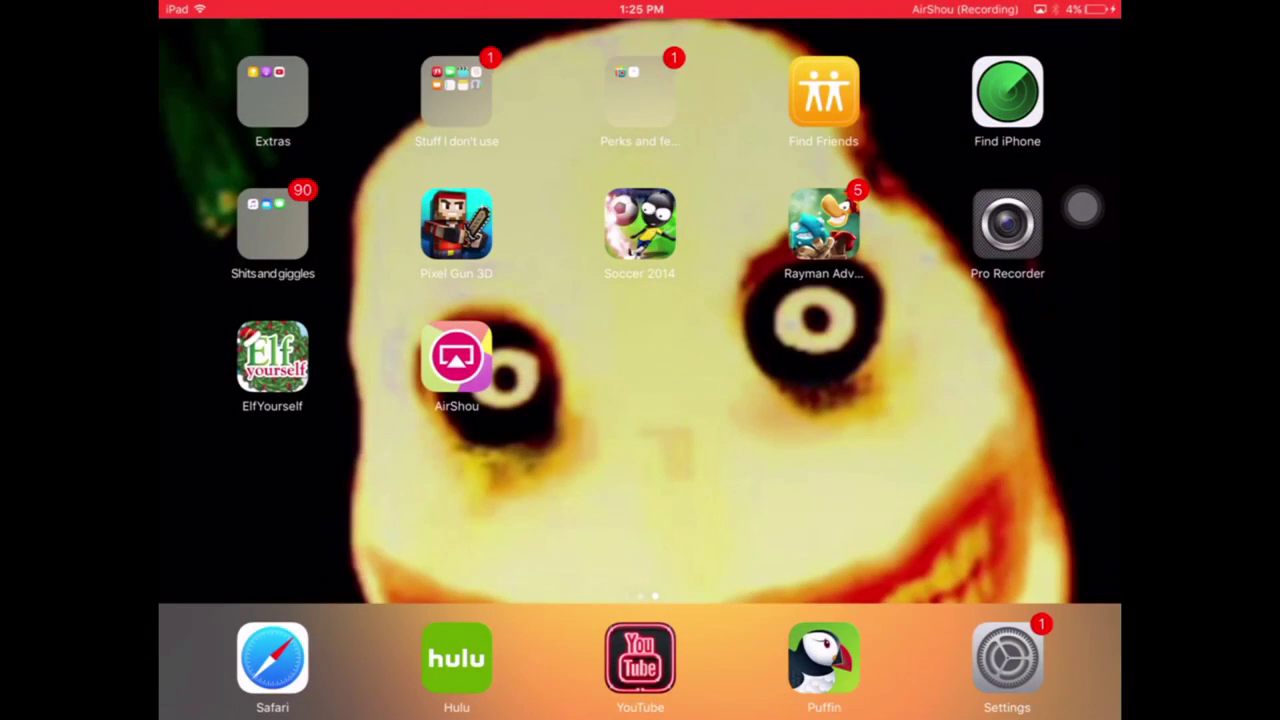
Step: Swipe through the home screen pages, past Spotlight, to the page with the Utilities and Games folders
drag(400, 450, 900, 450)
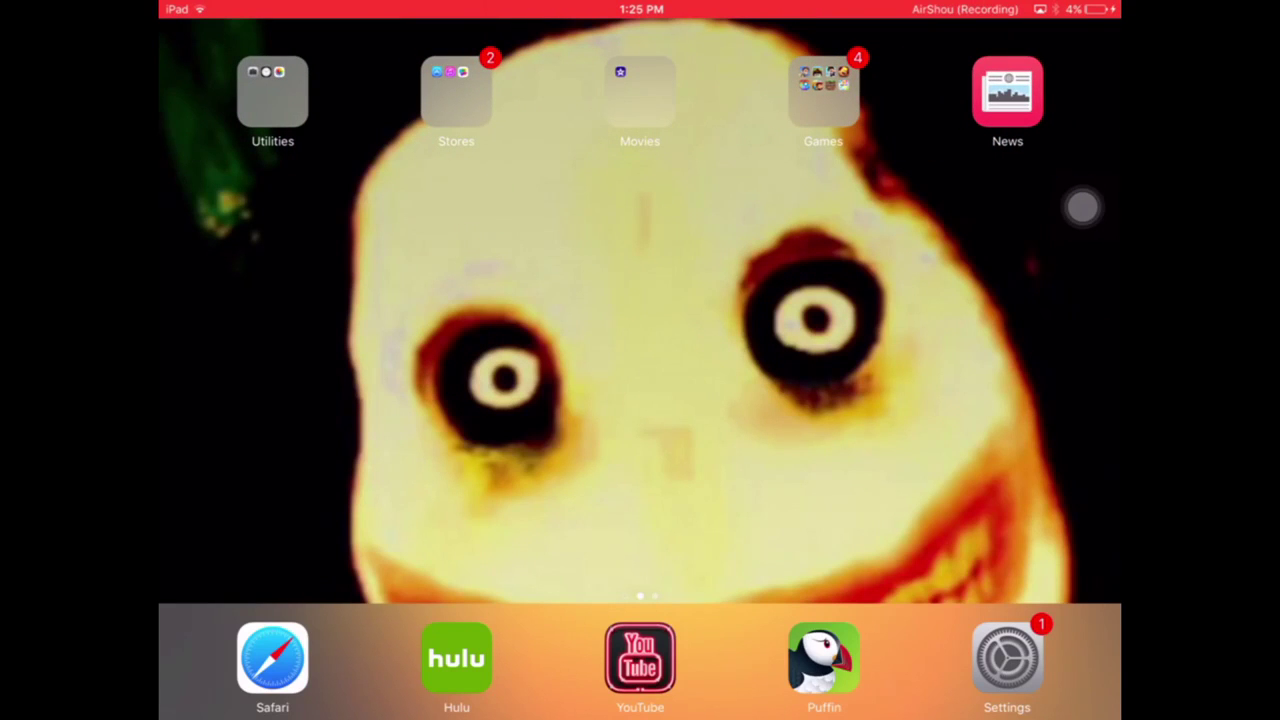
mouse_move(400, 450)
mouse_down()
mouse_move(900, 450)
mouse_move(400, 450)
mouse_up()
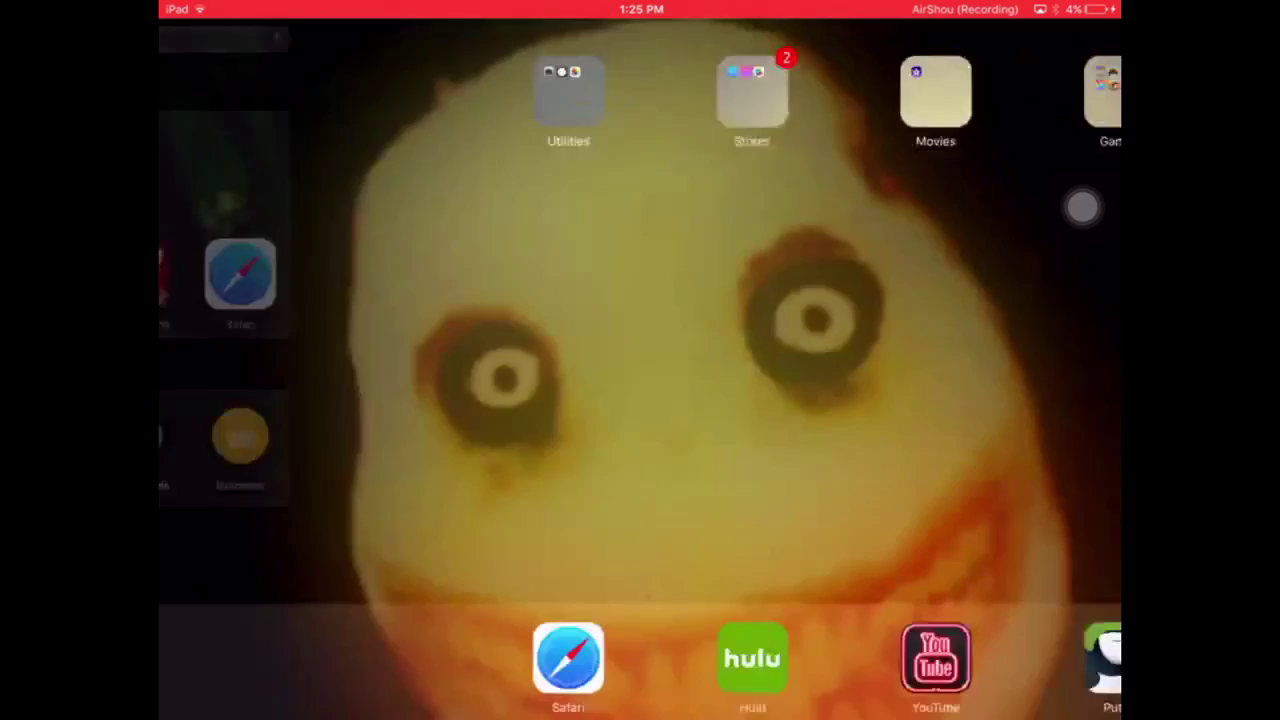
drag(900, 450, 400, 450)
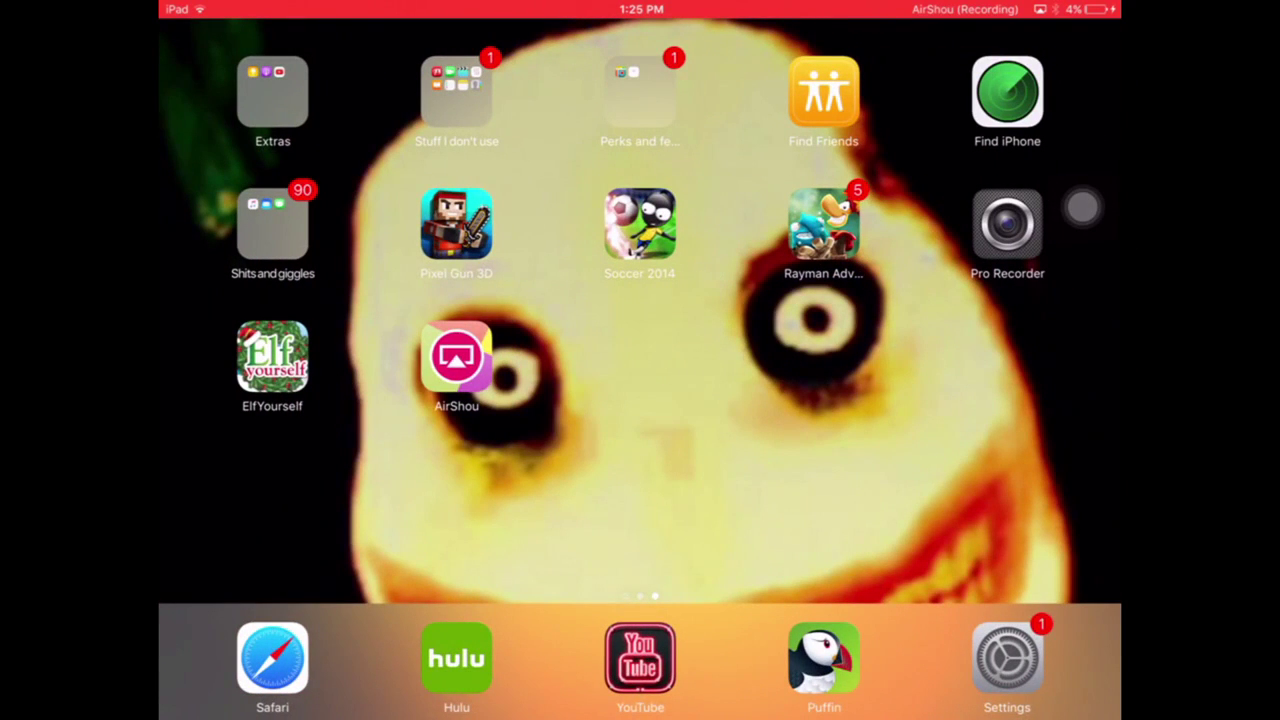
mouse_move(640, 300)
mouse_down()
mouse_move(640, 500)
mouse_move(640, 200)
mouse_up()
drag(800, 450, 693, 450)
mouse_move(400, 450)
mouse_down()
mouse_move(900, 450)
mouse_move(700, 450)
mouse_up()
Step: Launch Puffin, search for 'youtube' and open the YouTube site from the results
click(824, 658)
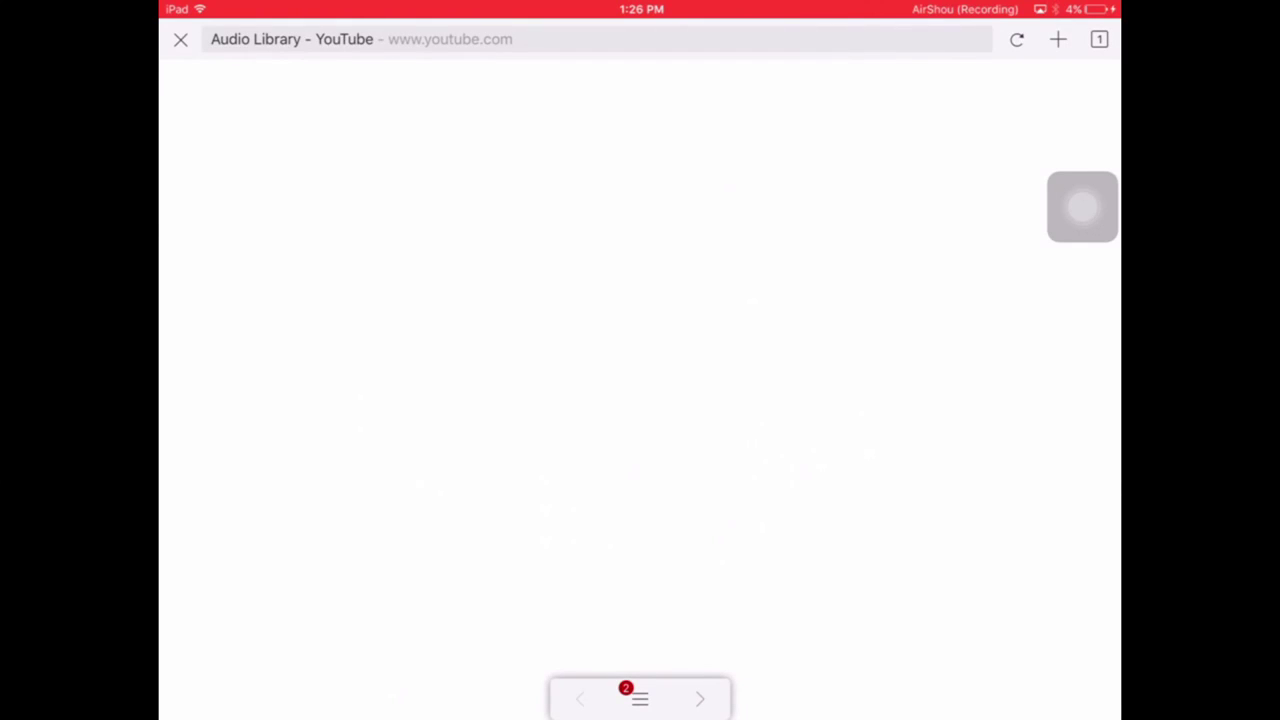
click(500, 39)
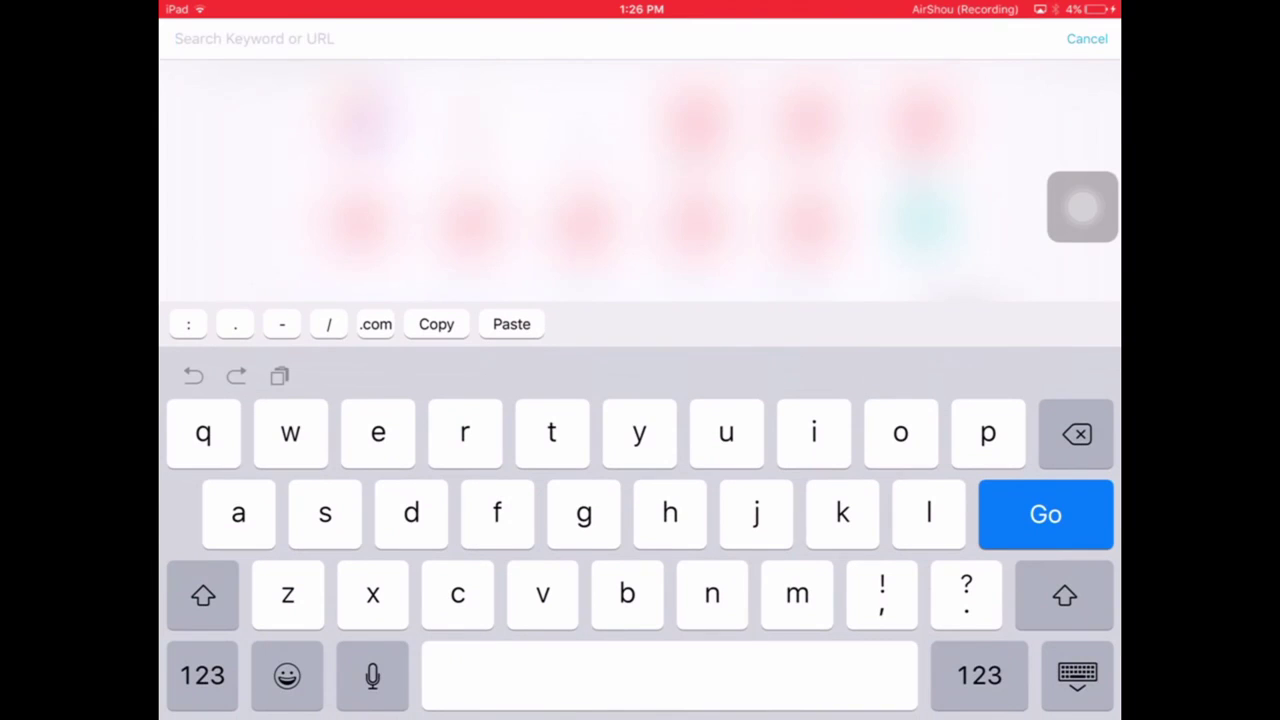
text(youtube)
key(Return)
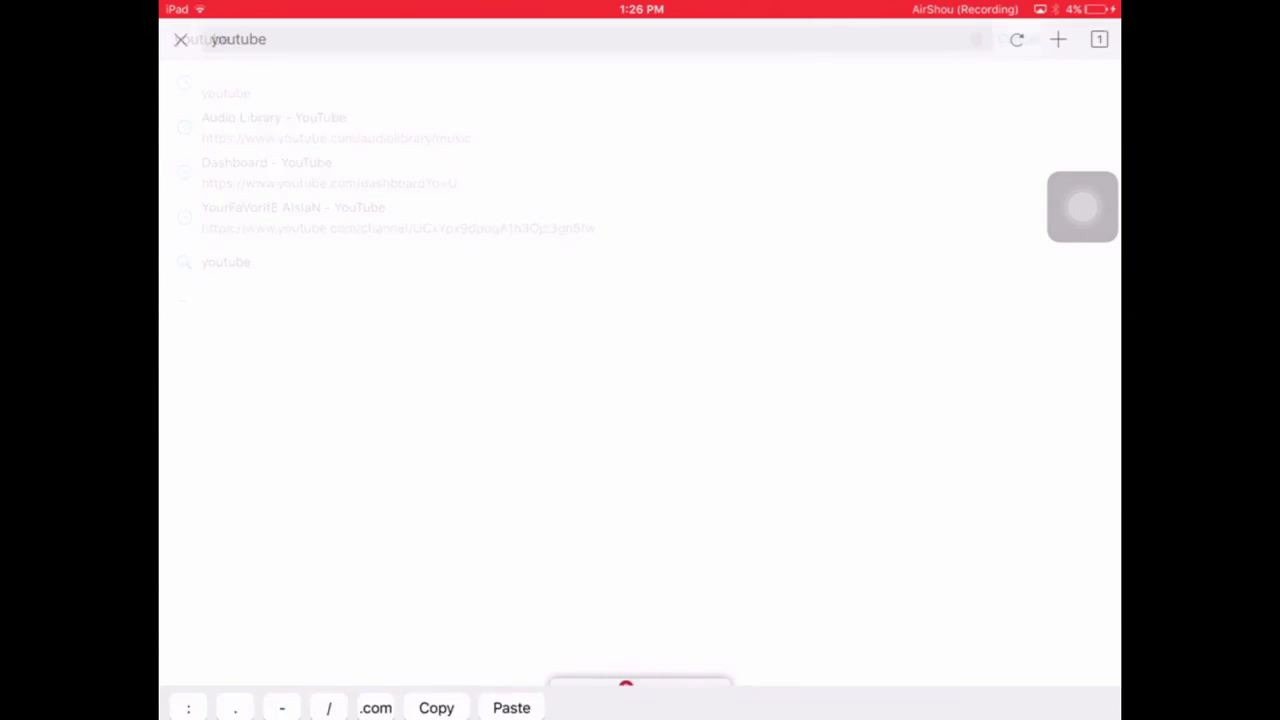
click(322, 235)
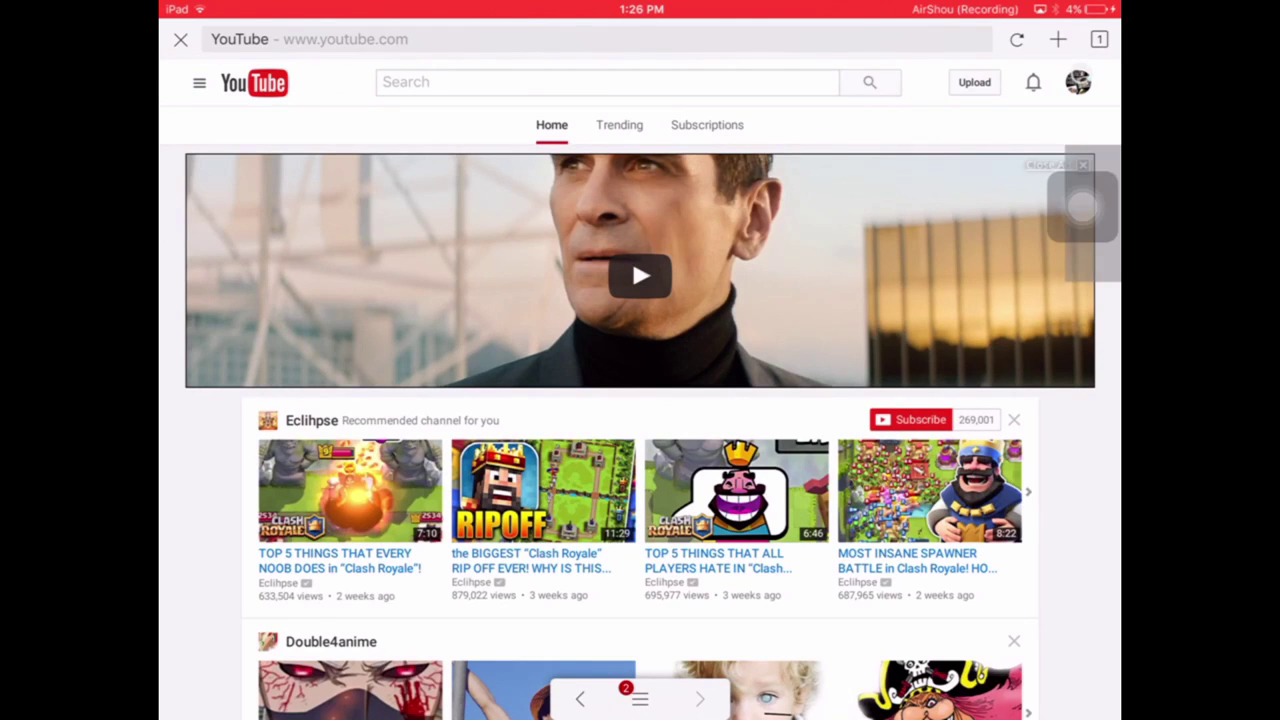
Step: Open Creator Studio from the YouTube account avatar menu
click(1078, 82)
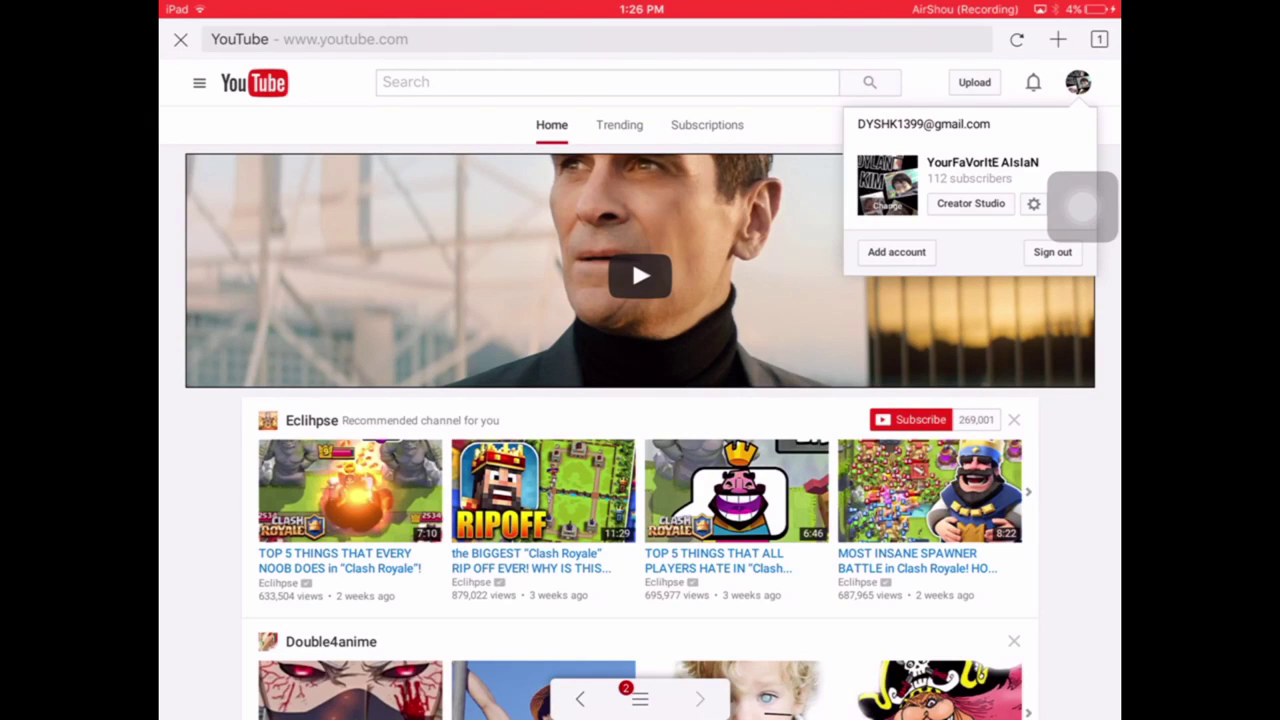
click(970, 203)
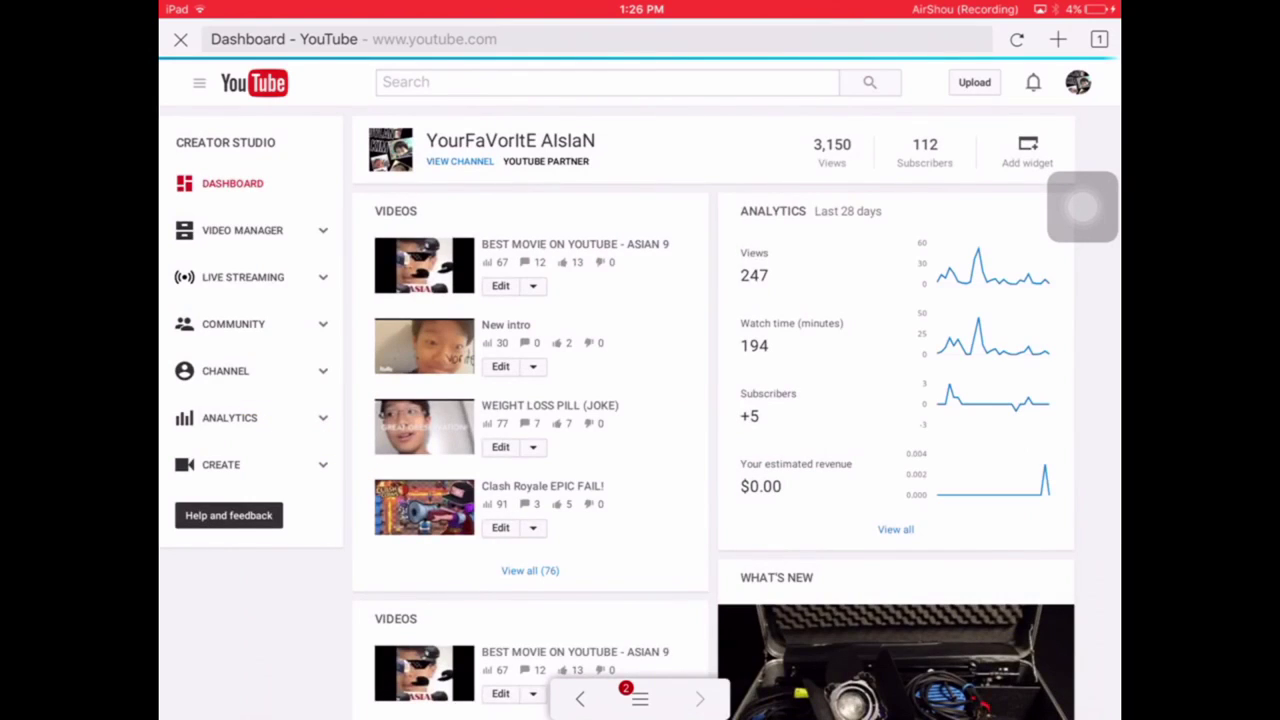
scroll(640, 390, up, 3)
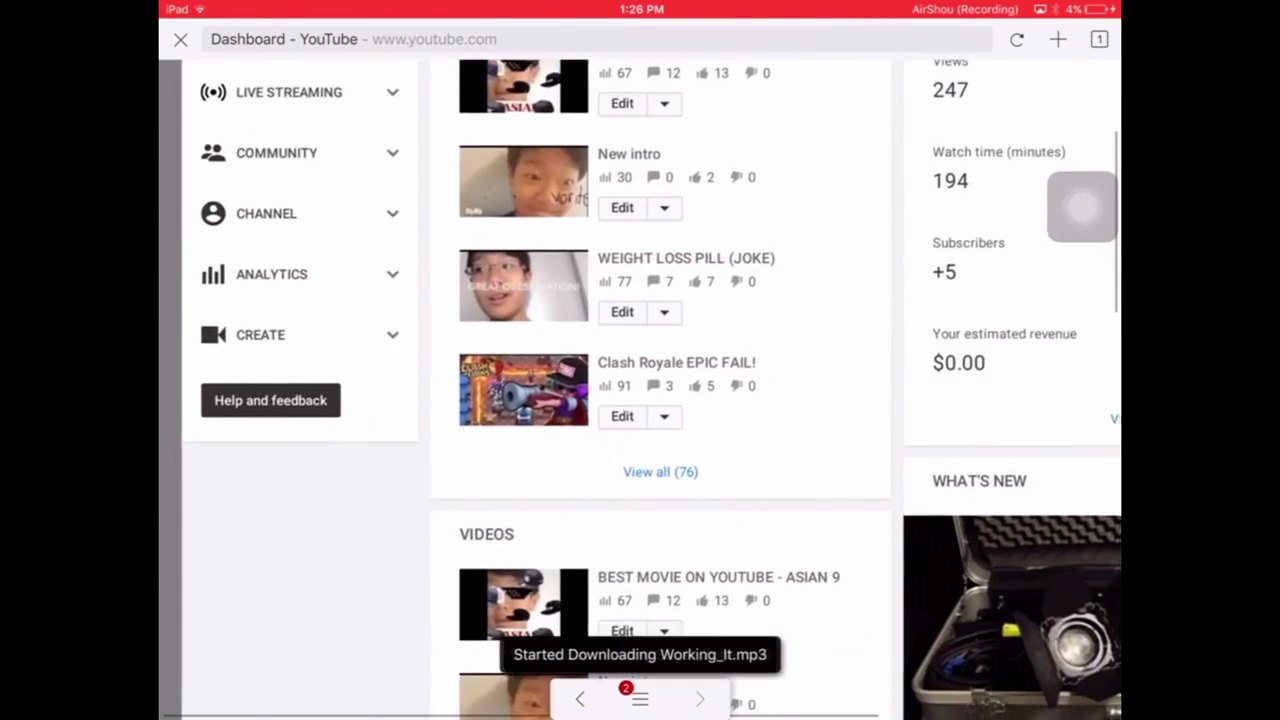
Step: Open the Audio Library's free music and expand the Midday Dance track's license details
click(255, 296)
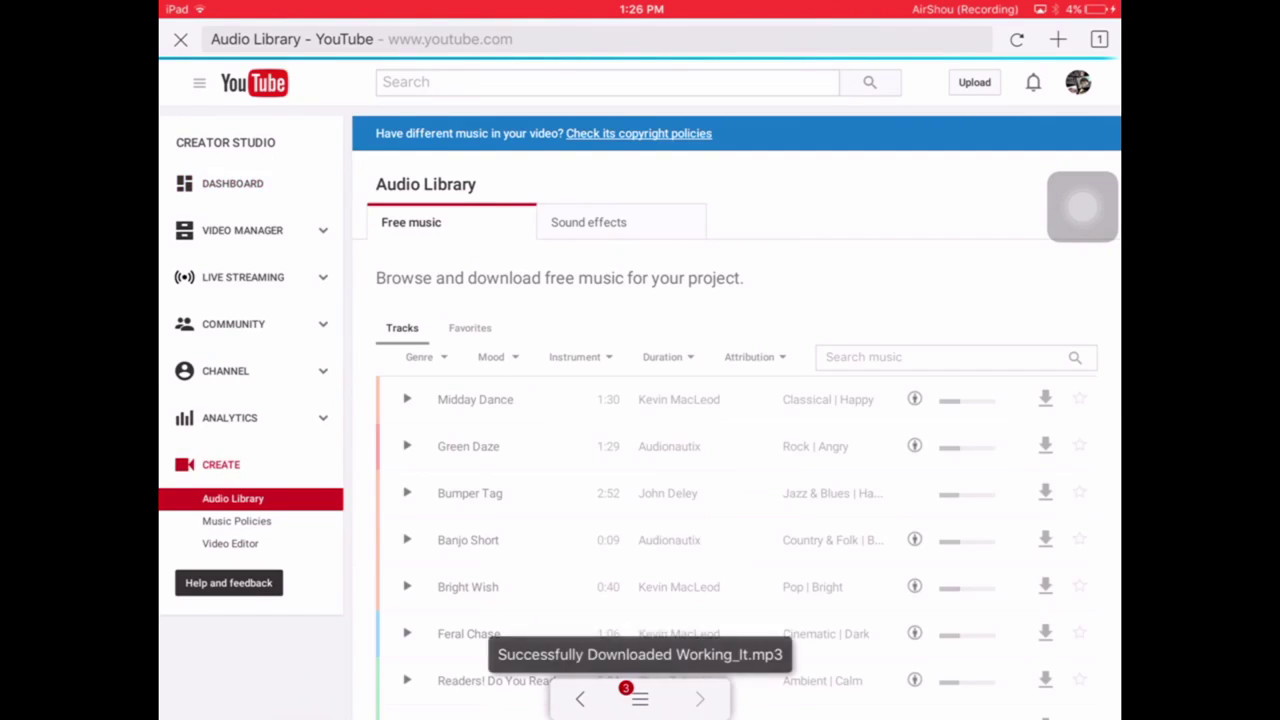
scroll(640, 400, up, 3)
scroll(640, 400, down, 2)
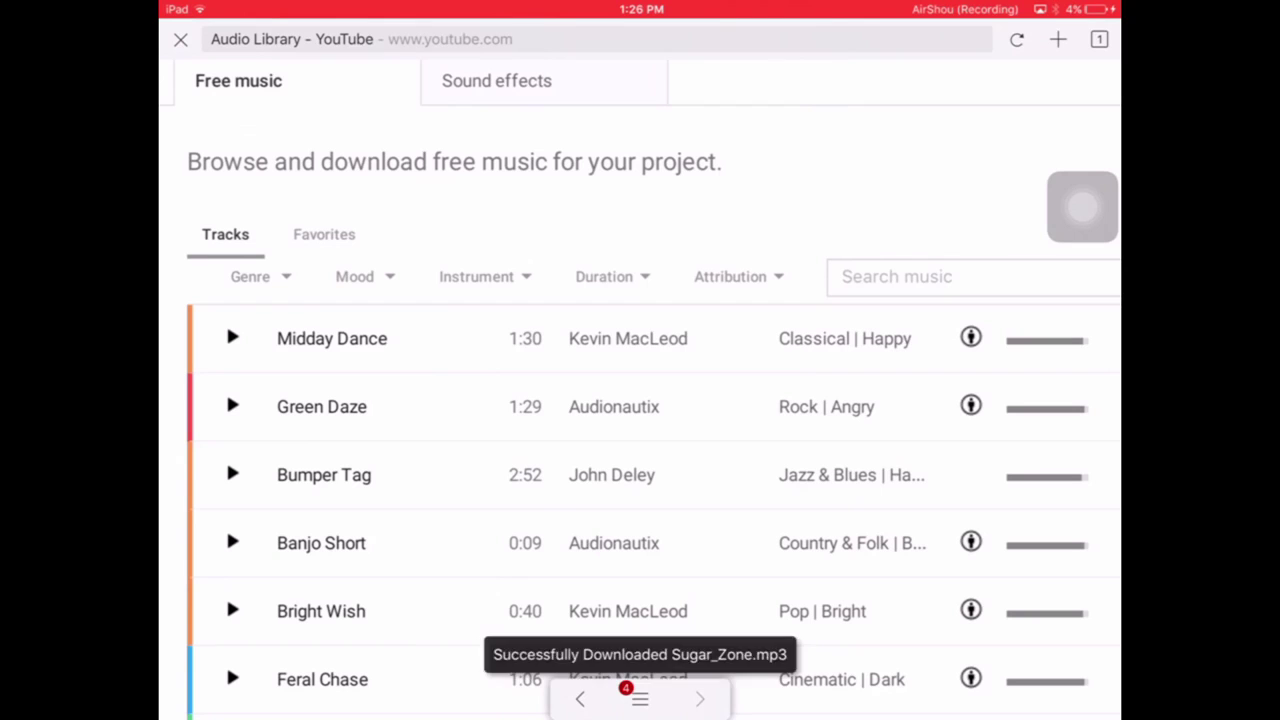
click(649, 340)
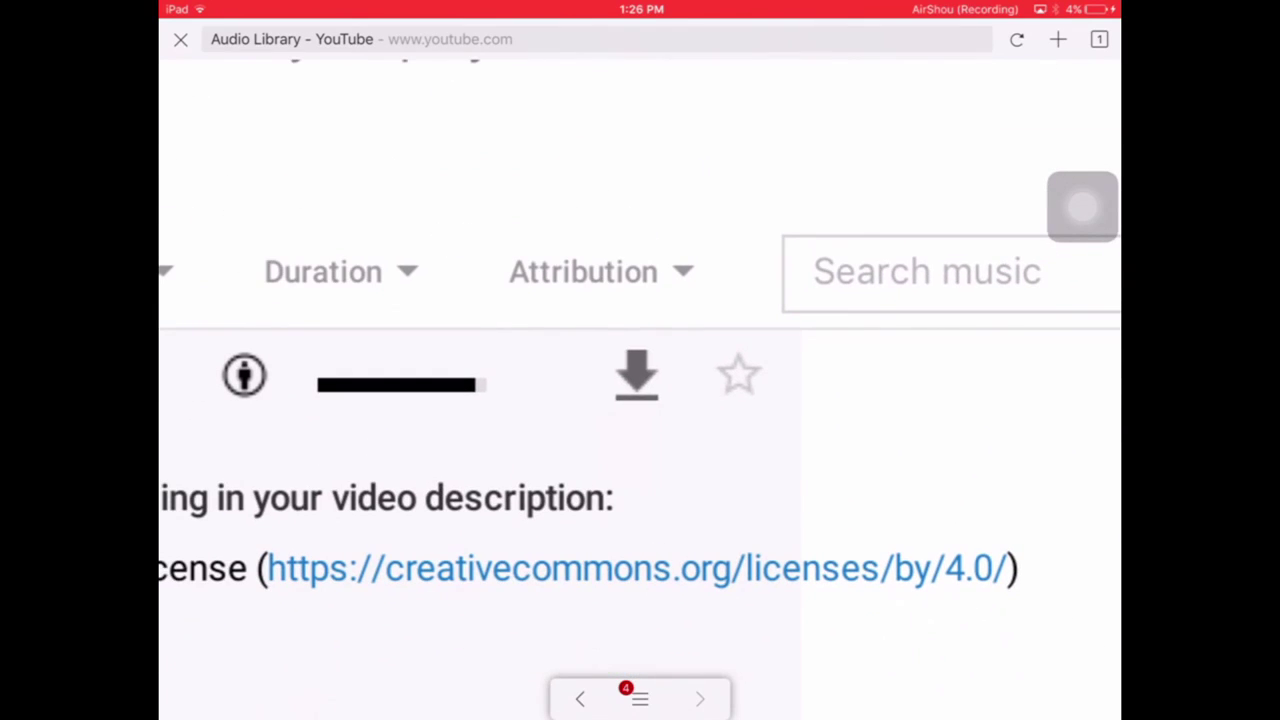
Step: Download Midday Dance to This Device and show Puffin's Download list
click(637, 377)
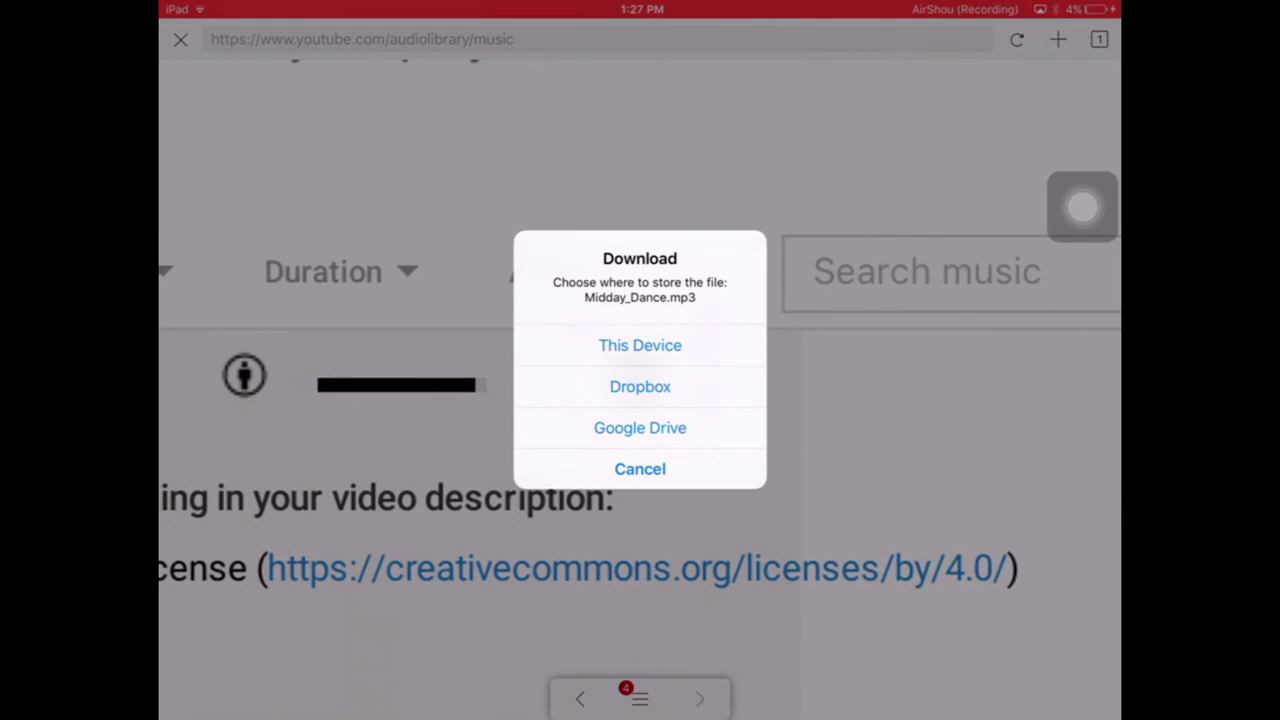
click(640, 345)
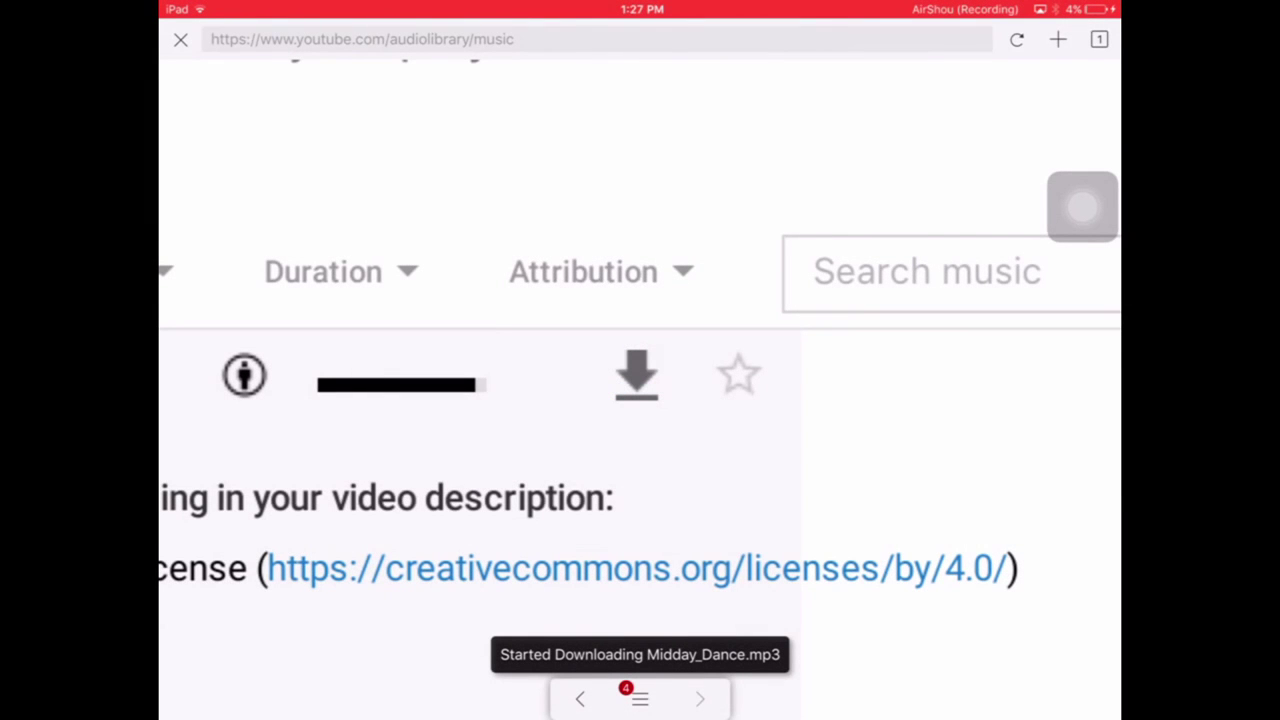
click(640, 698)
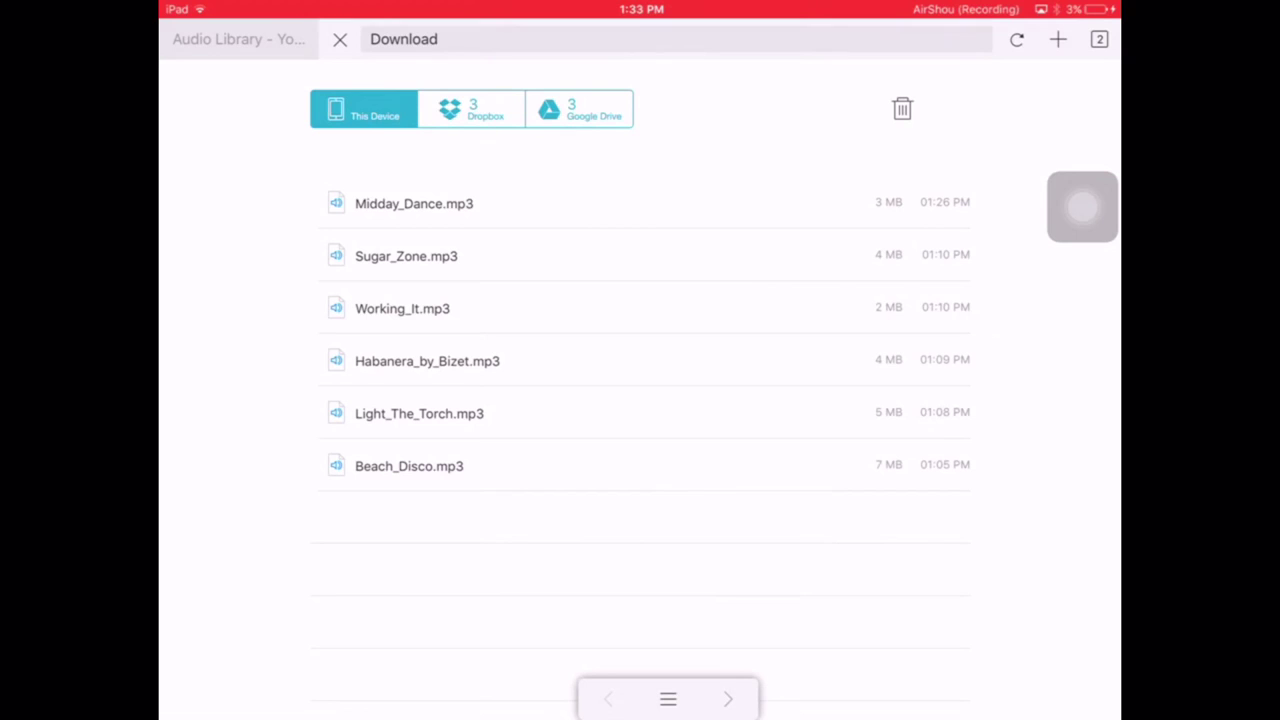
Step: Bring up the Copy to options for Midday_Dance.mp3, then exit Puffin to the home screen
click(414, 203)
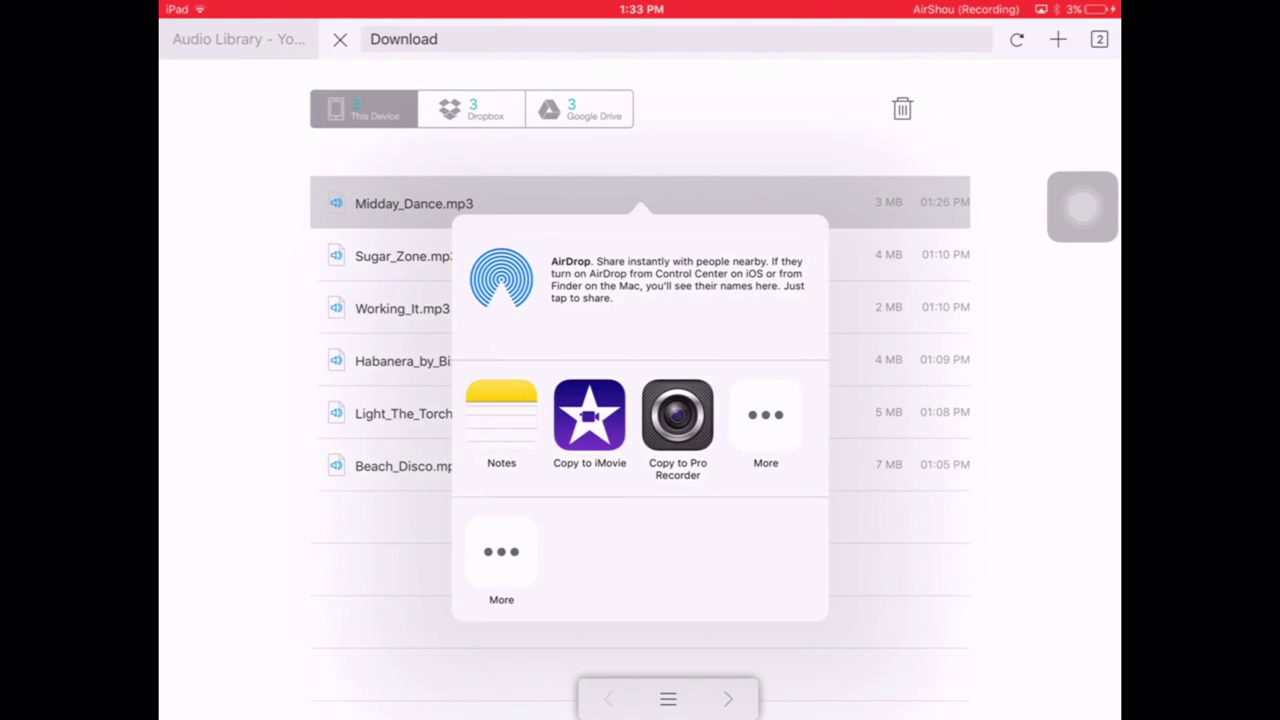
click(677, 414)
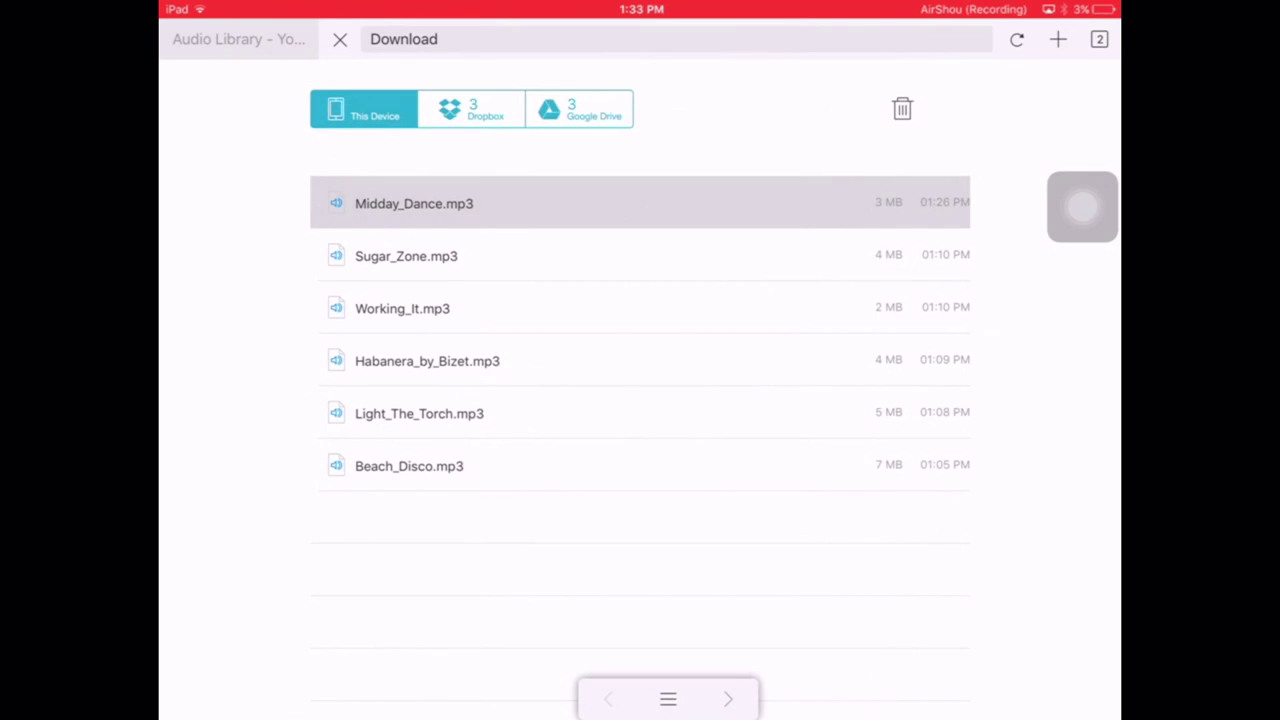
click(1082, 206)
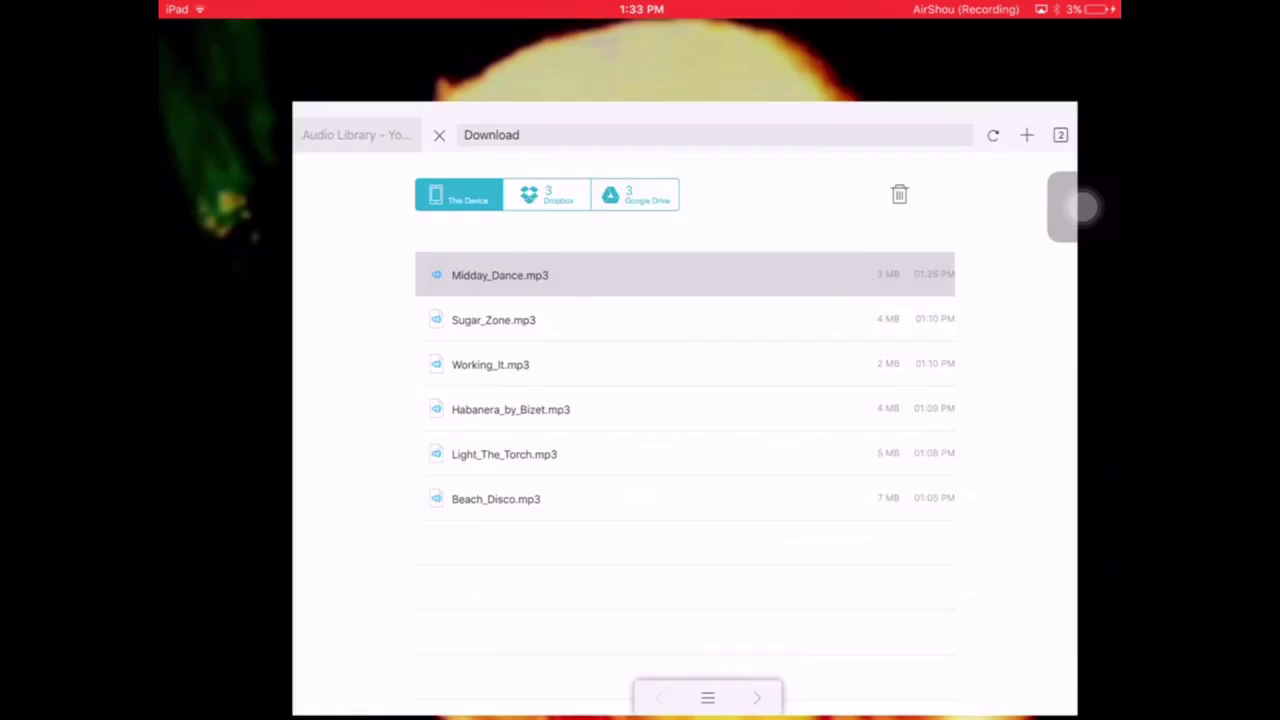
Step: Open iMovie's My Movie 6 project from the Movies folder and browse its Audio, Photos and Video sources
drag(400, 450, 900, 450)
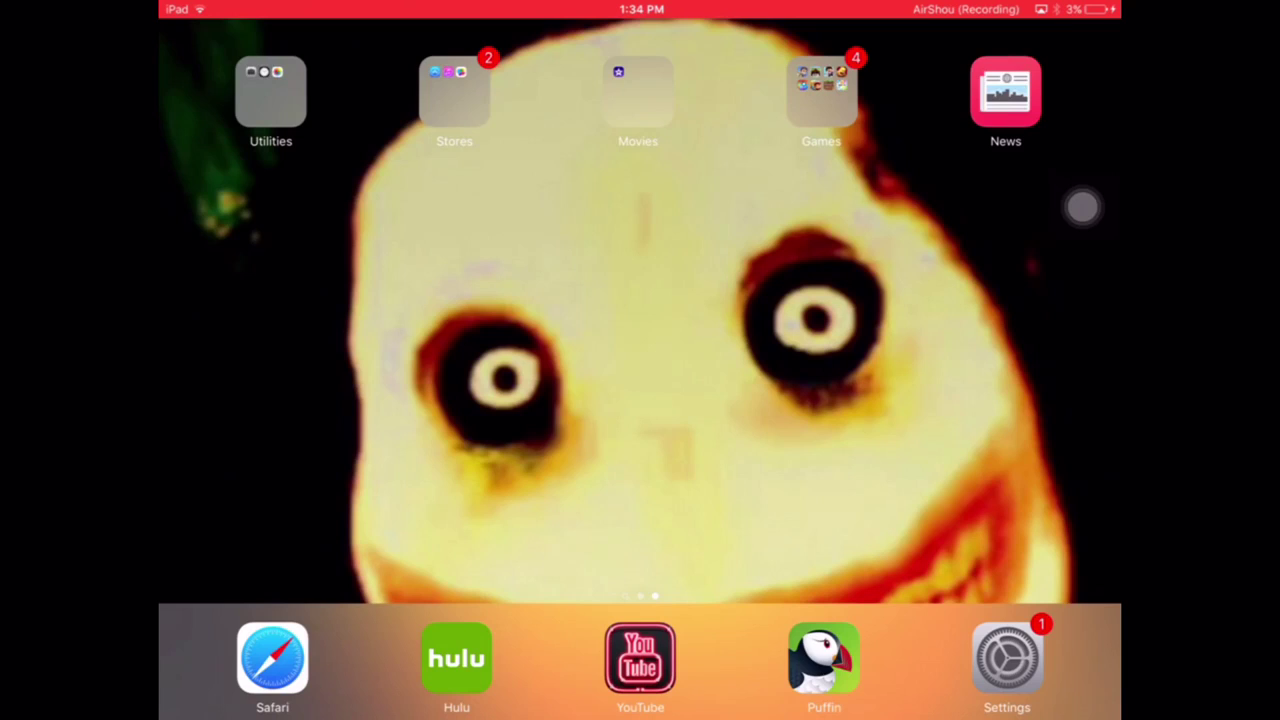
click(640, 92)
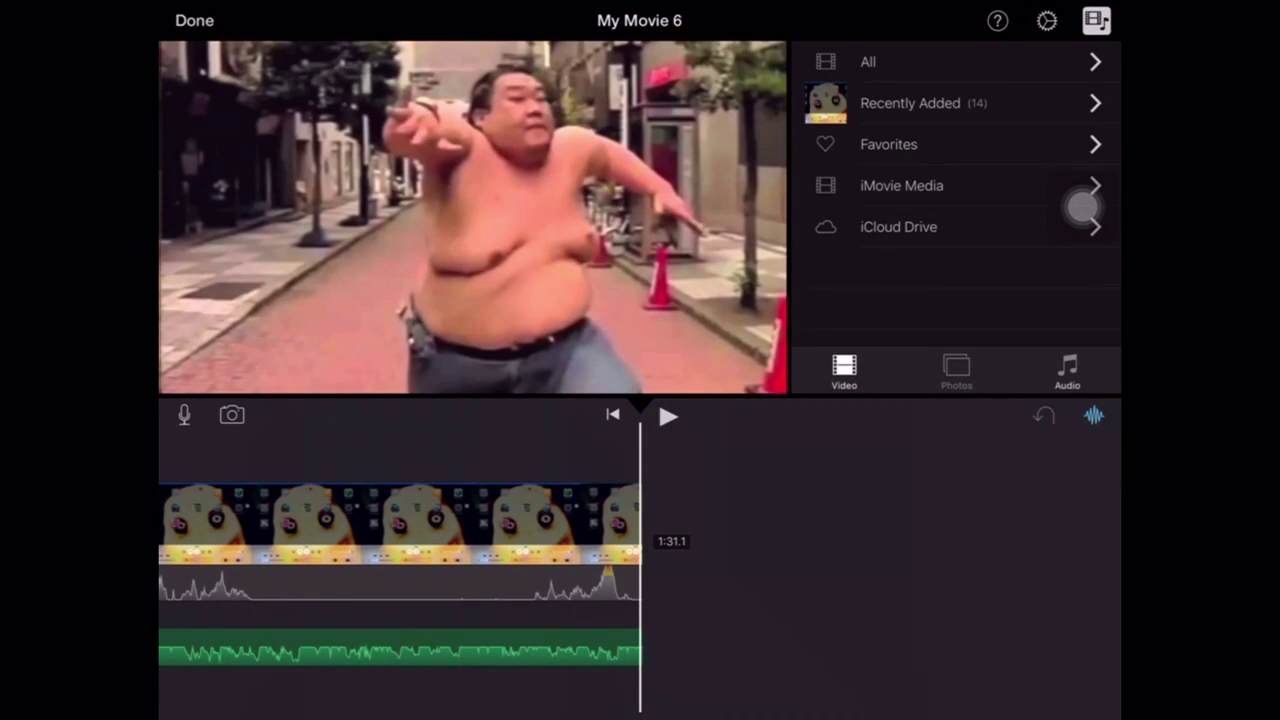
click(1067, 372)
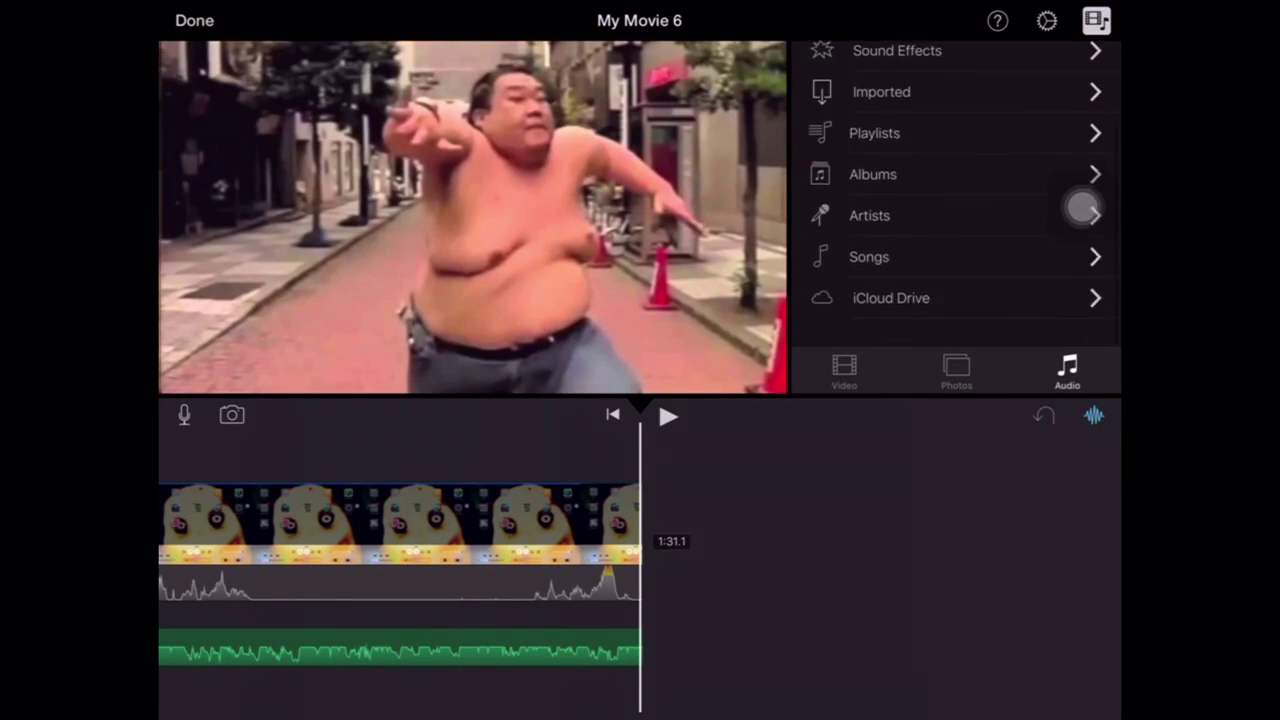
click(956, 372)
click(844, 372)
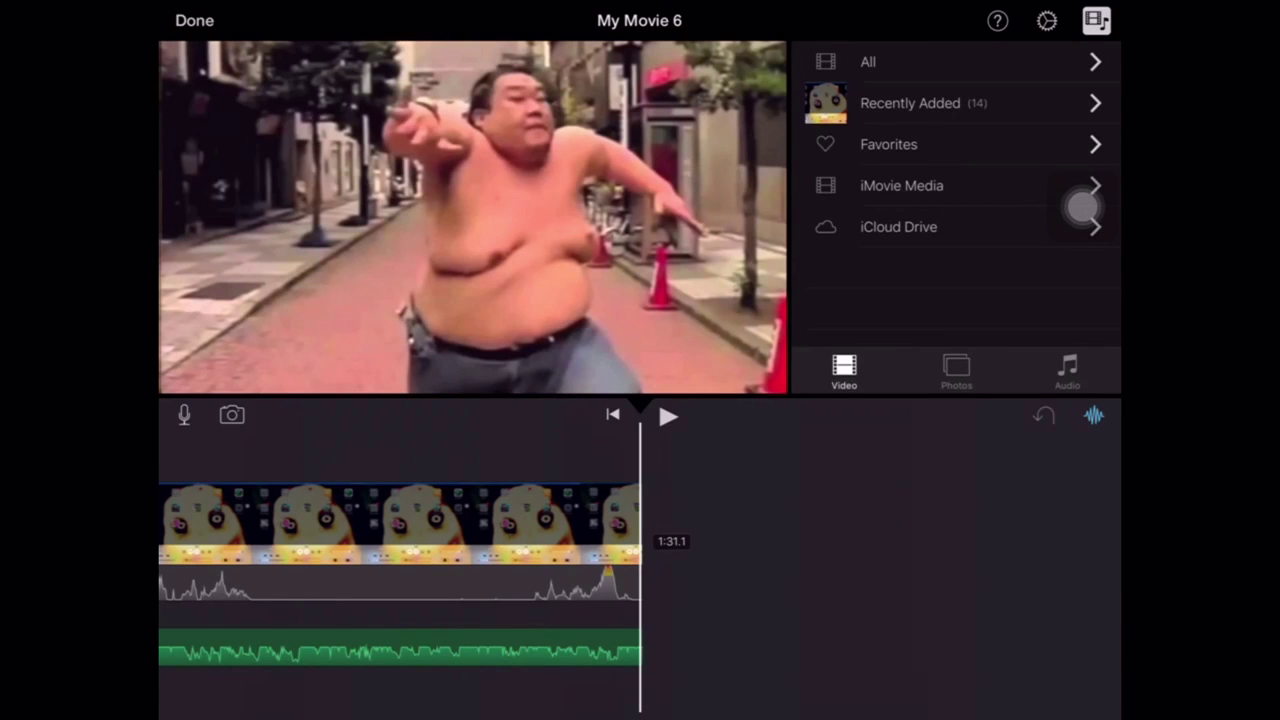
key(super)
click(1082, 207)
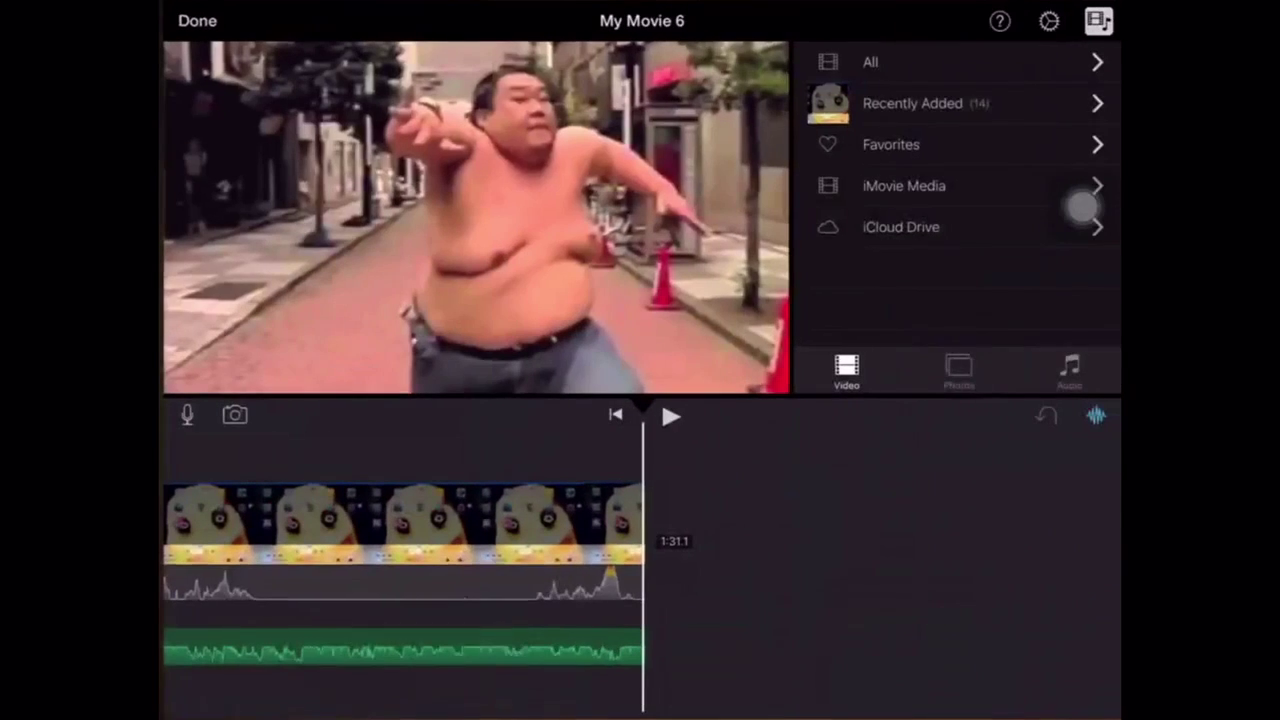
Step: Switch to Puffin's downloads and copy Beach_Disco.mp3 into iMovie
key(super)
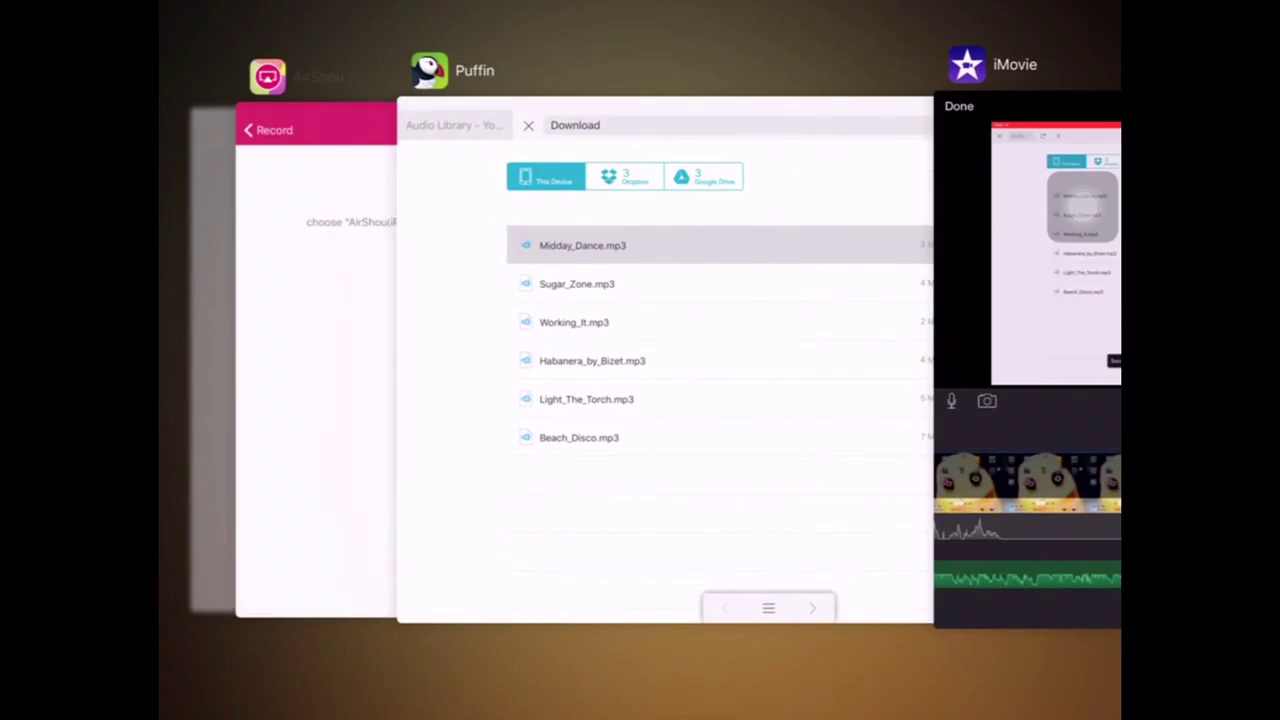
click(620, 330)
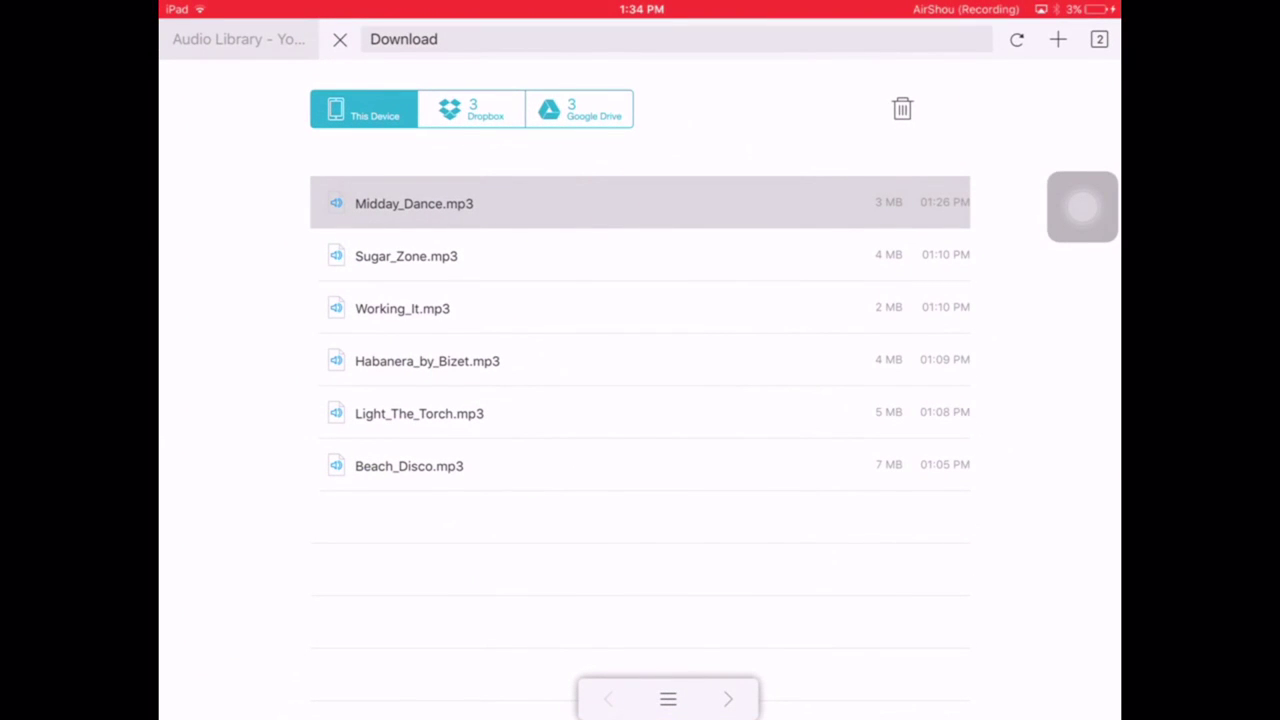
click(402, 308)
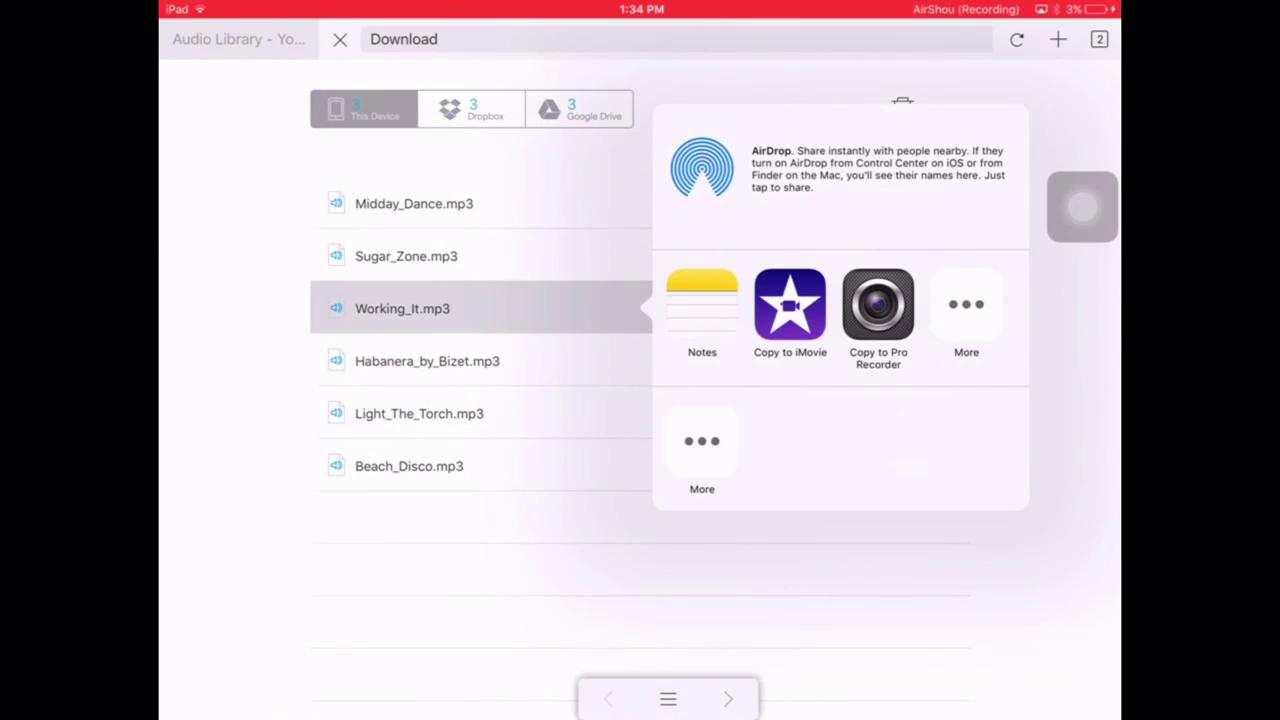
click(409, 466)
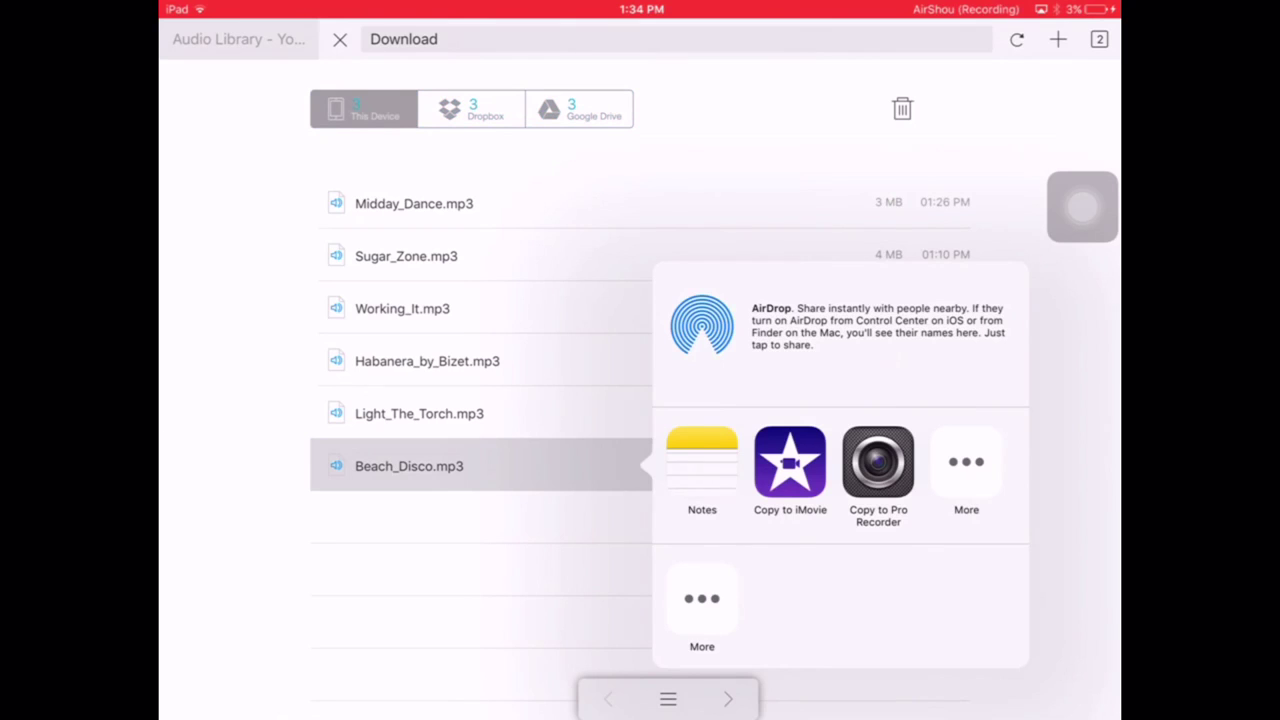
click(790, 461)
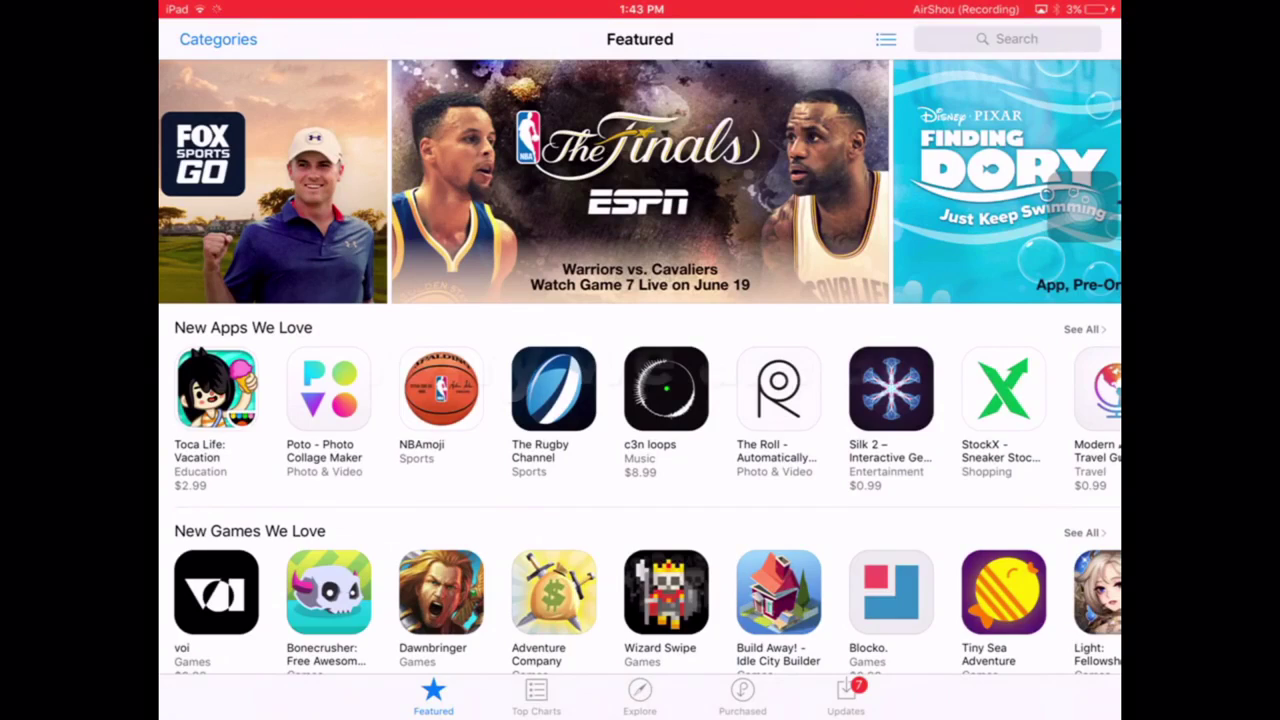
Step: Reopen the App Store from the Stores folder and search for 'puffin'
click(1007, 38)
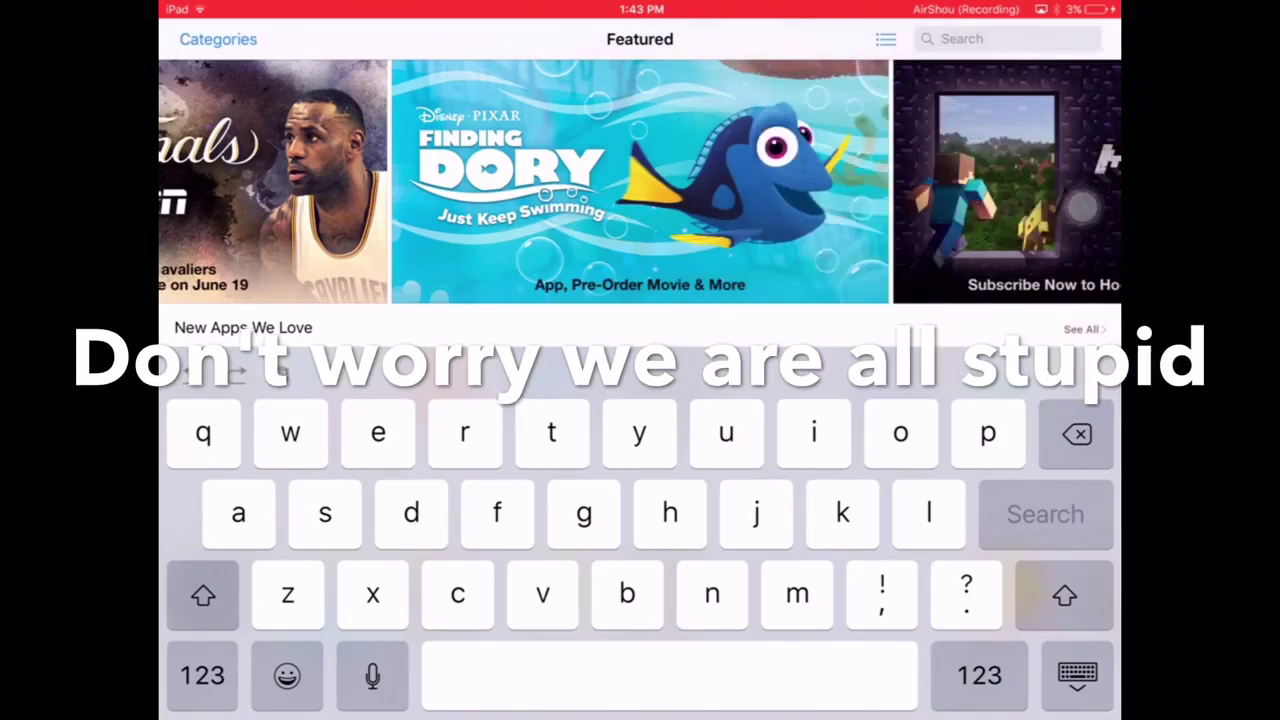
key(super)
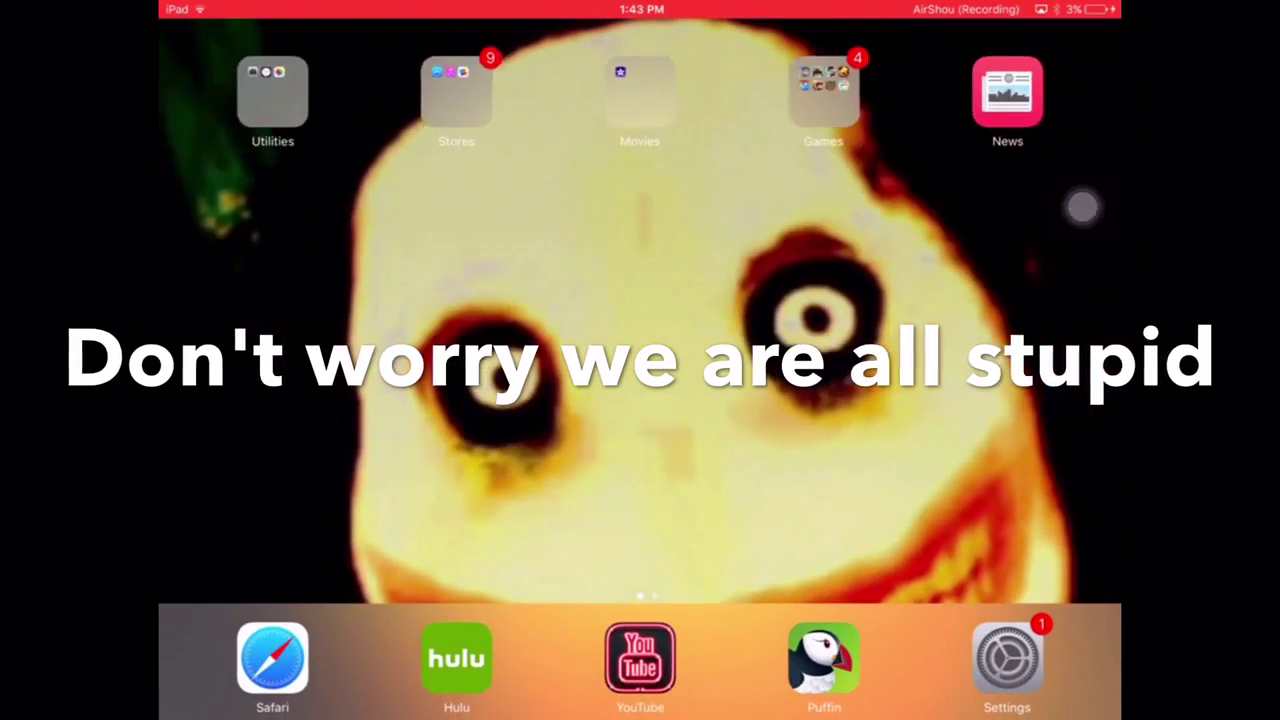
drag(800, 300, 400, 300)
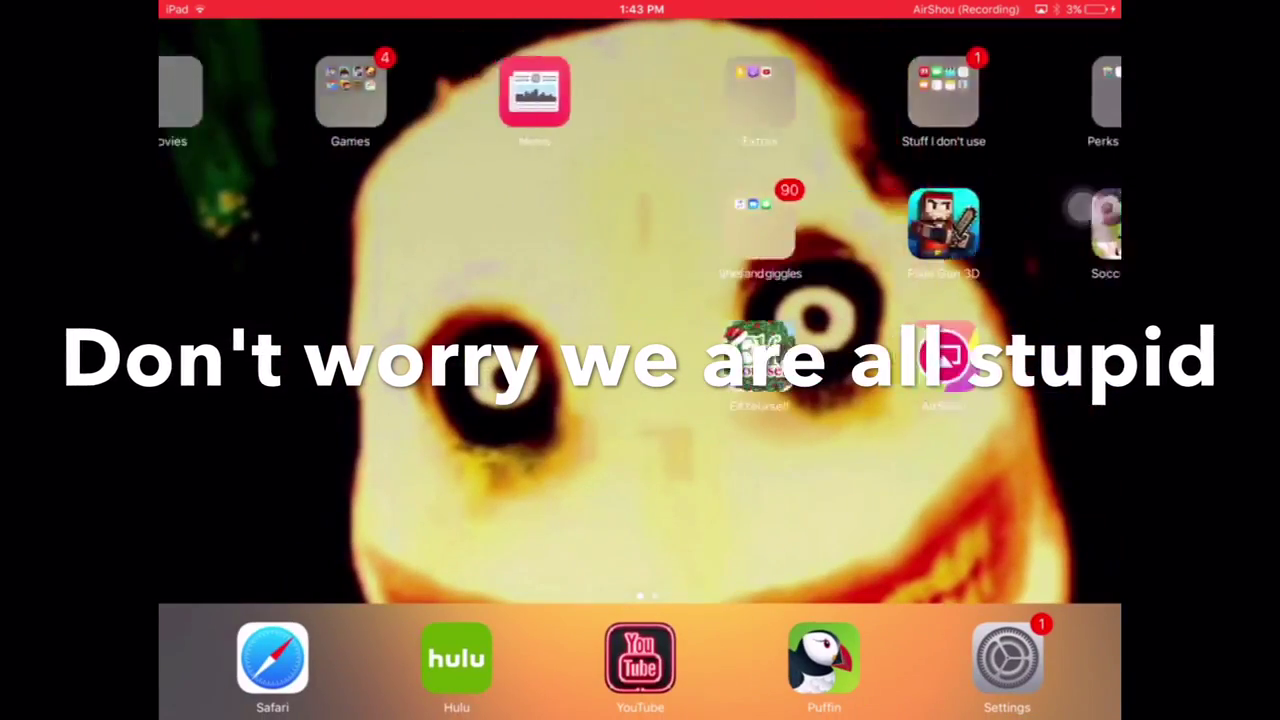
click(456, 92)
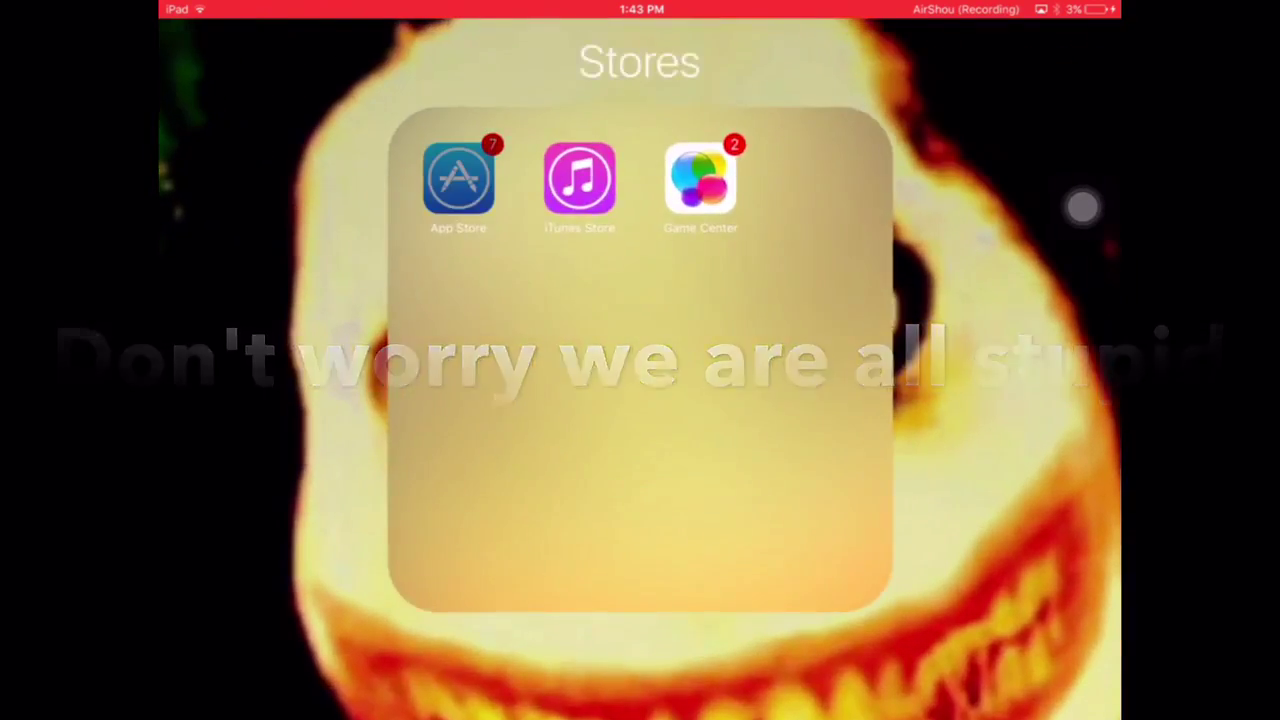
click(457, 180)
text(p)
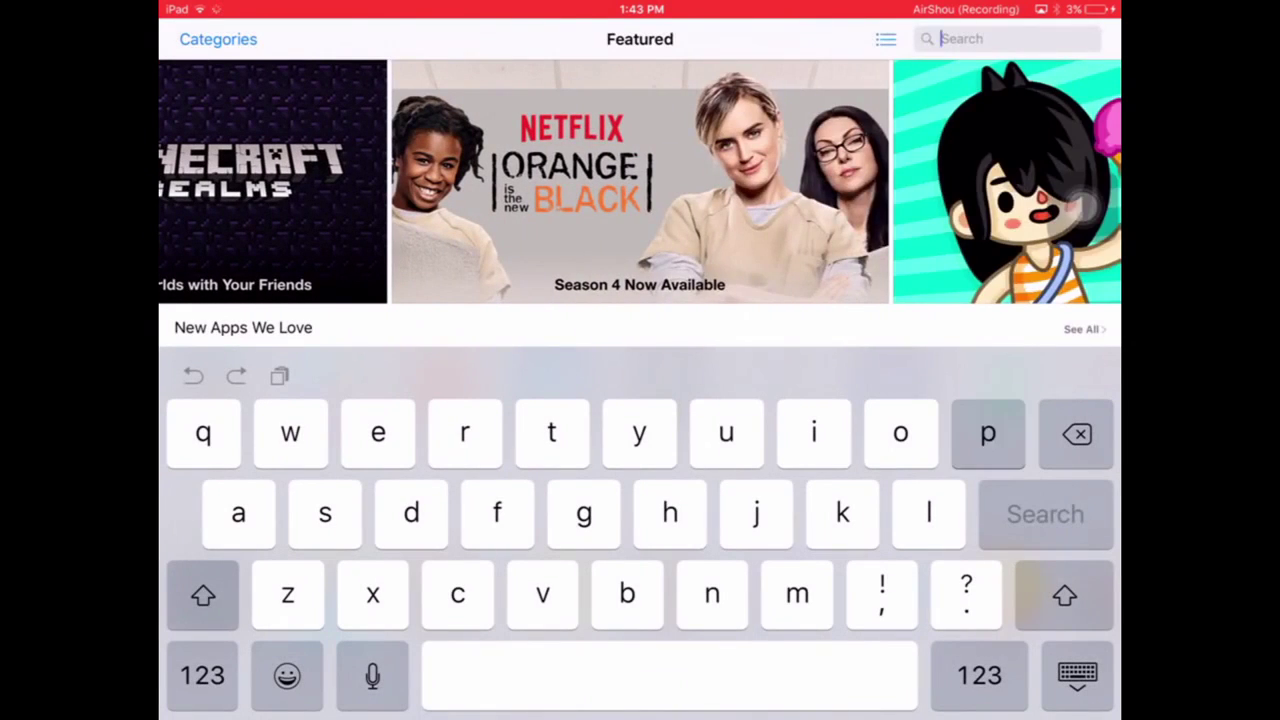
text(uffin)
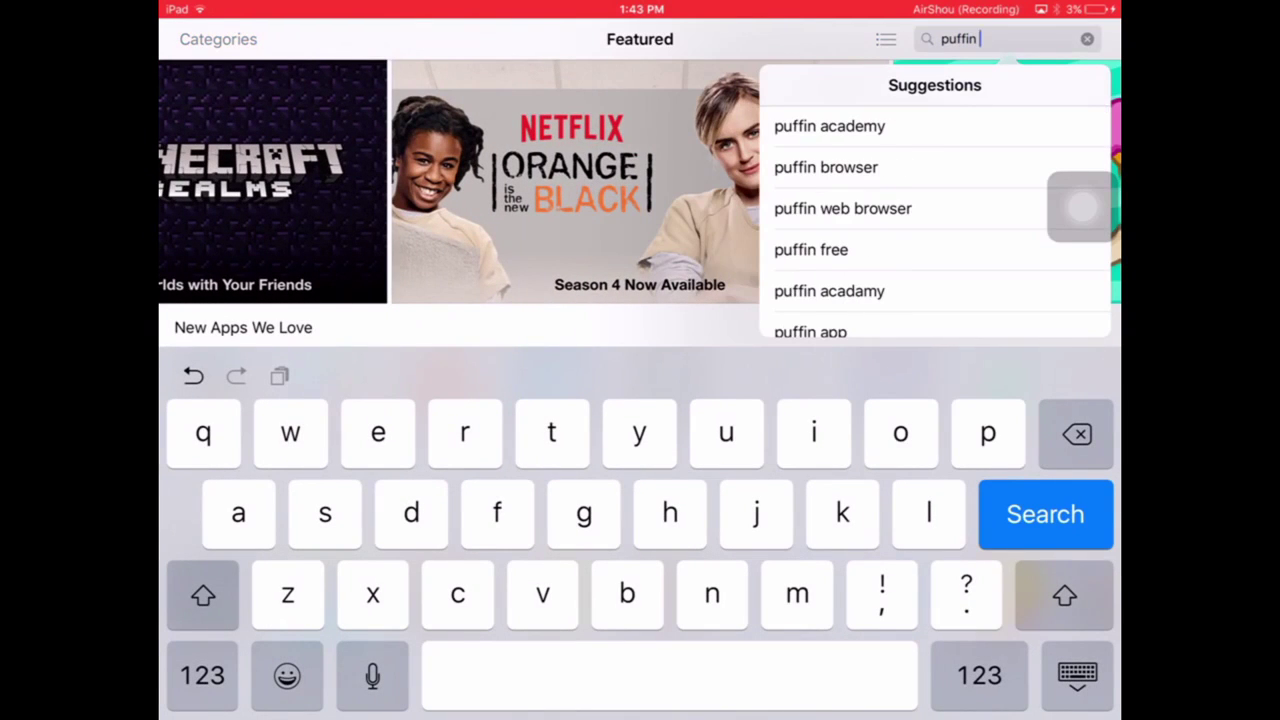
Step: Search 'puffin browser', view the Puffin Web Browser listing's screenshots, then return to the home screen
click(826, 167)
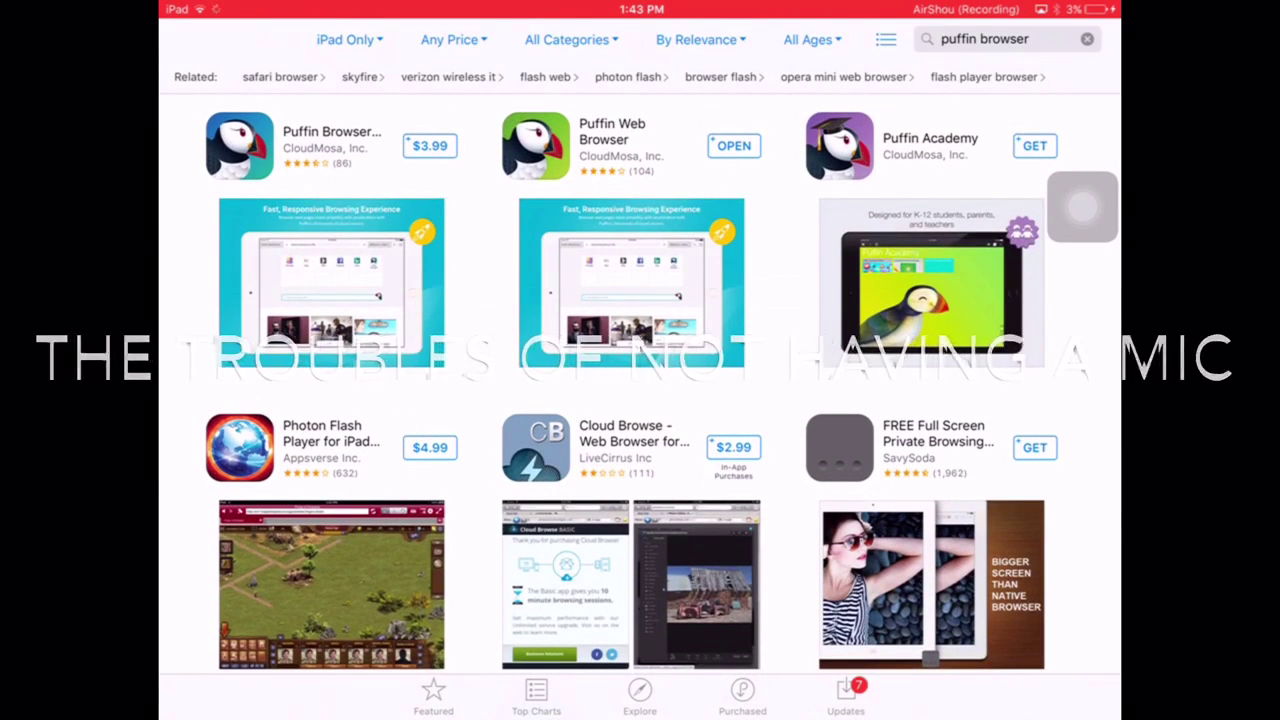
click(536, 145)
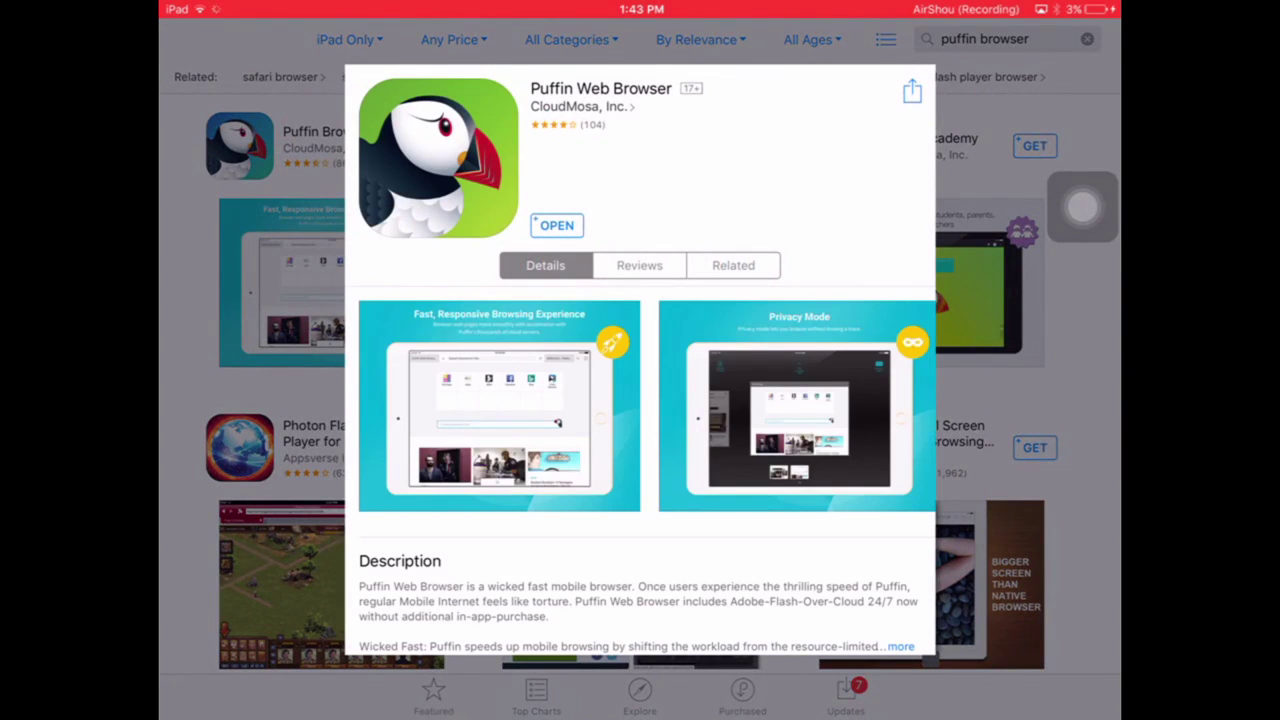
mouse_move(800, 405)
mouse_down()
mouse_move(450, 405)
mouse_move(800, 405)
mouse_up()
mouse_move(450, 405)
mouse_down()
mouse_move(800, 405)
mouse_move(450, 405)
mouse_up()
drag(800, 405, 450, 405)
click(250, 400)
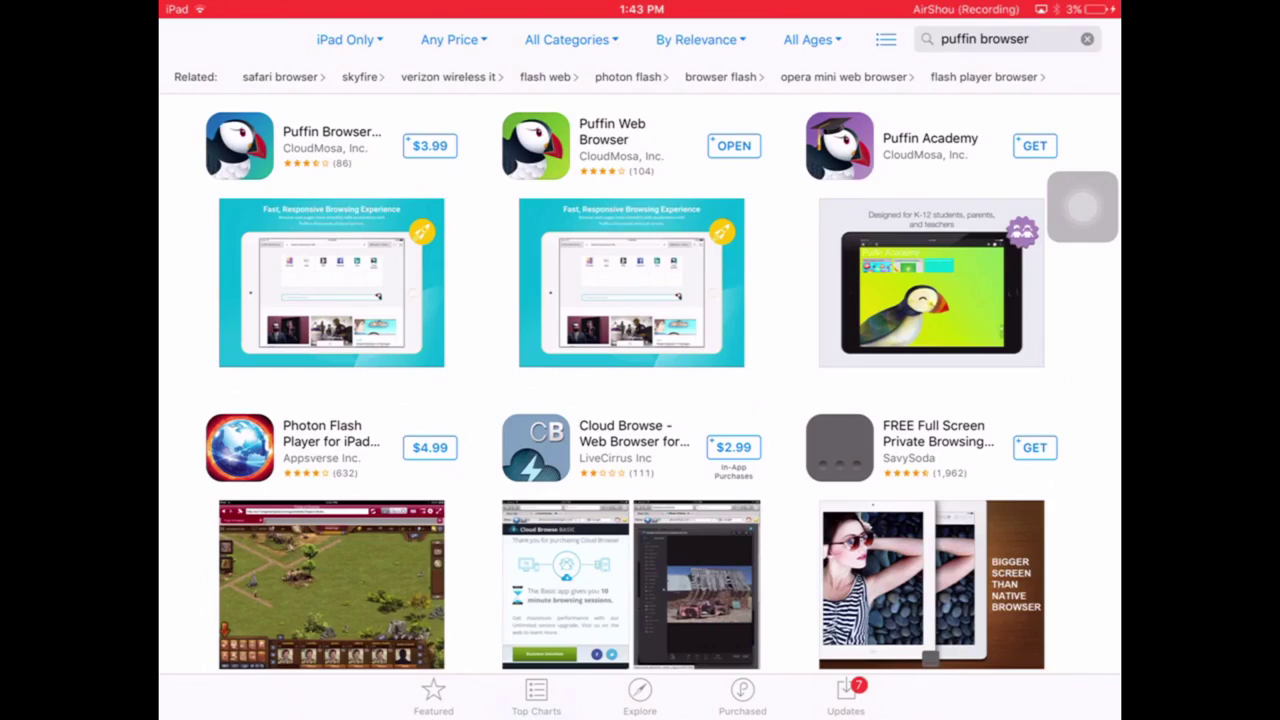
key(super+shift+h)
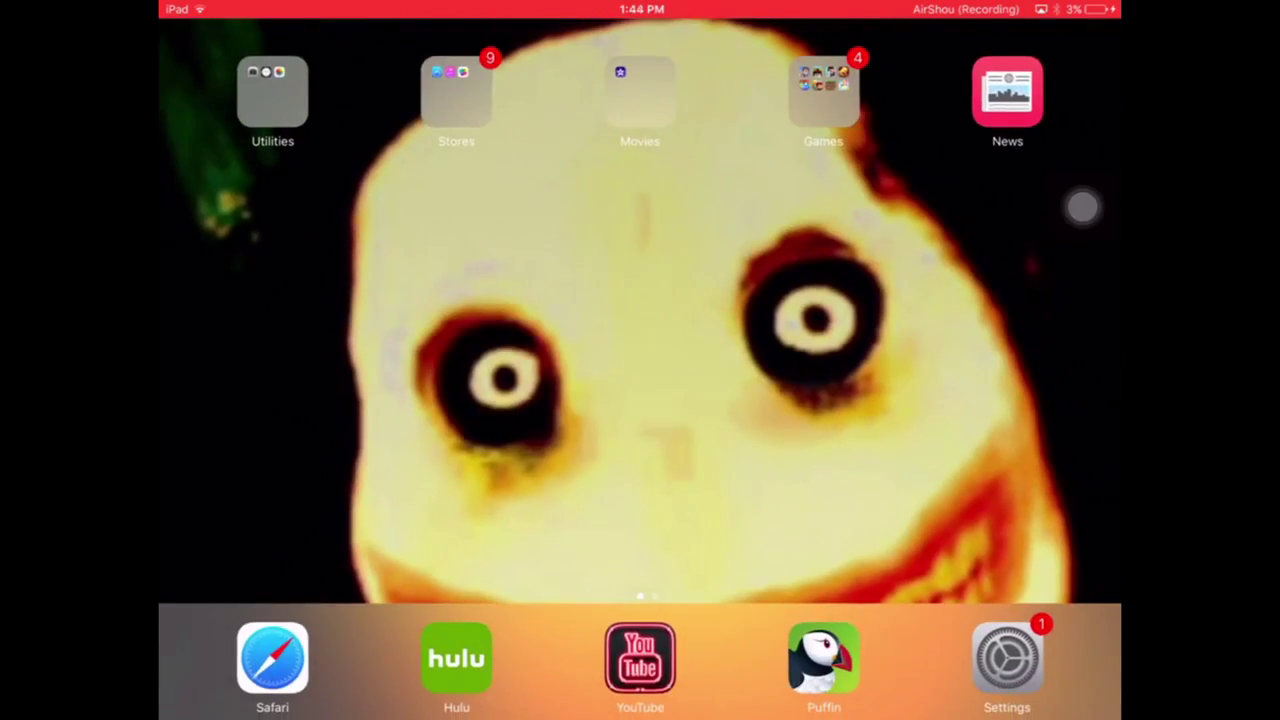
mouse_move(400, 350)
mouse_down()
mouse_move(900, 350)
mouse_move(400, 350)
mouse_up()
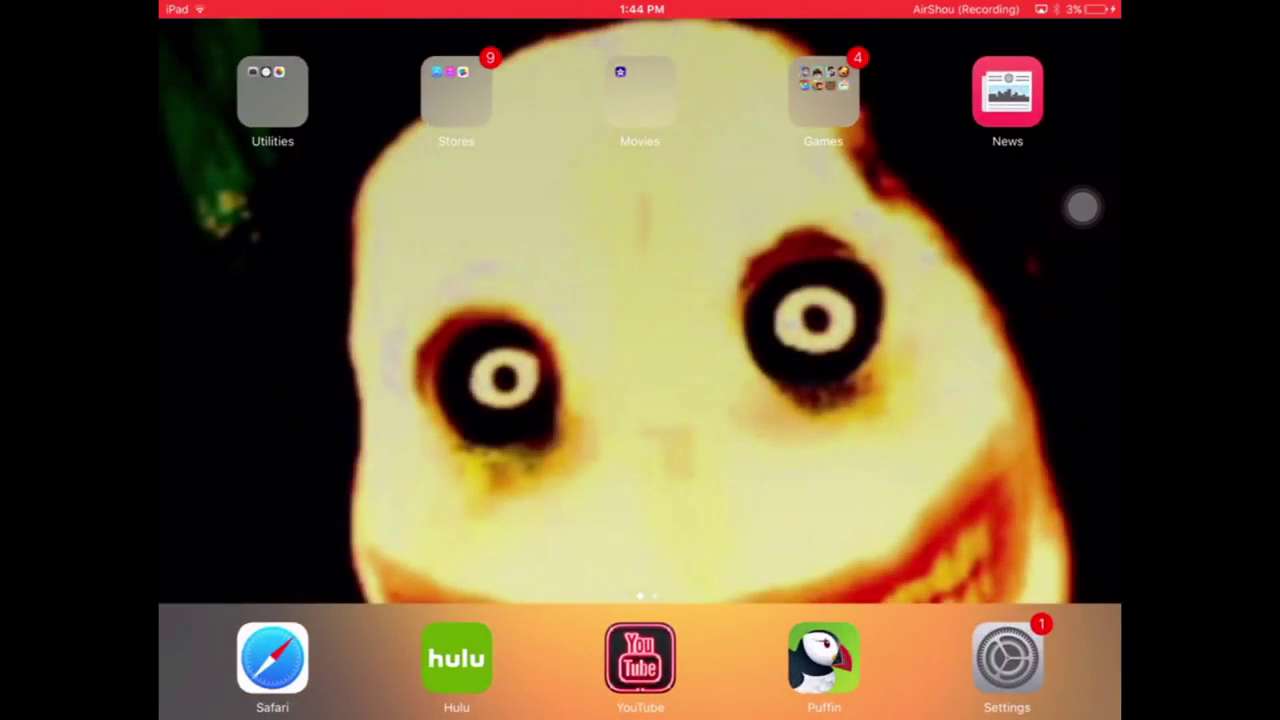